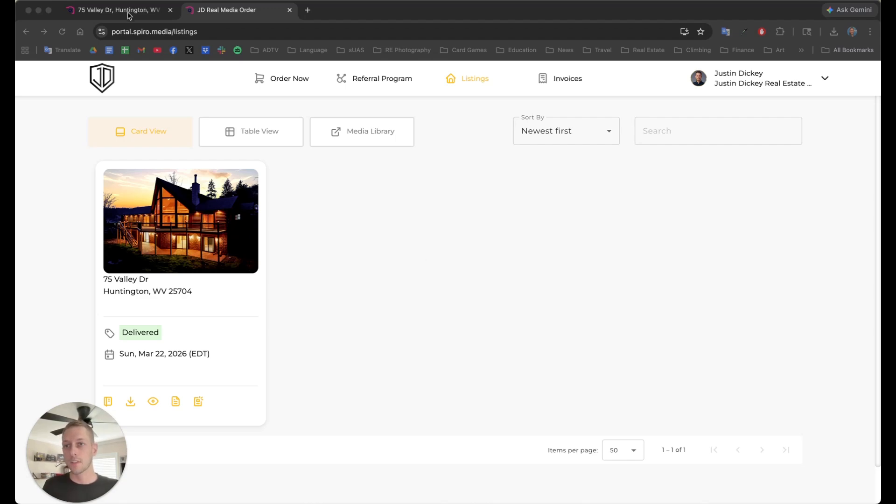
pyautogui.click(130, 10)
pyautogui.scroll(10, 296, 276)
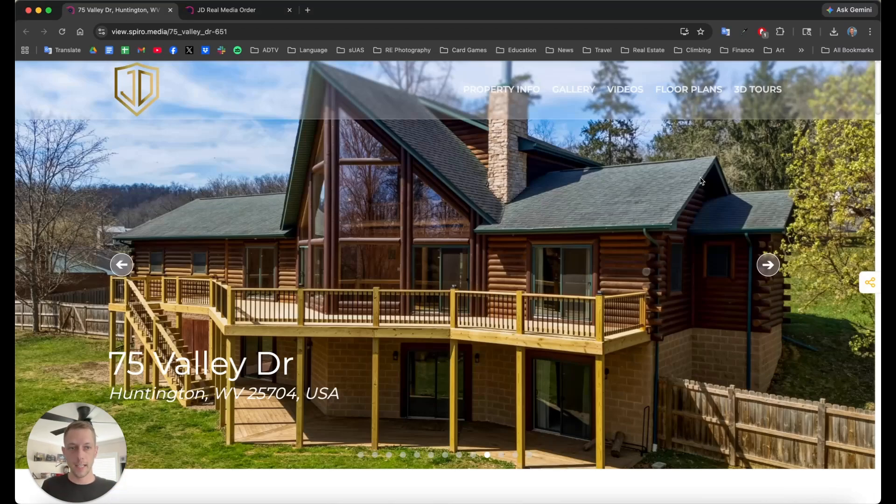
# Step: Scroll past the slideshow, description and media to the Location & Nearby Places map
pyautogui.scroll(-1, 879, 92)
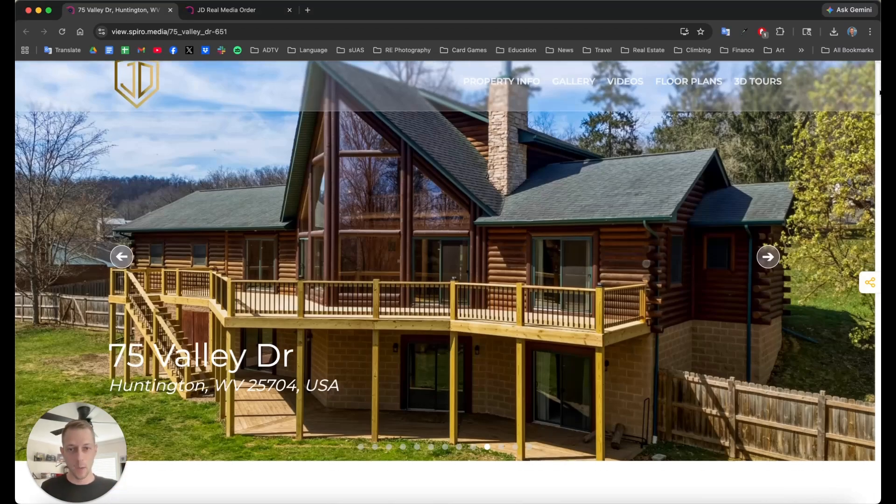
pyautogui.moveTo(879, 92)
pyautogui.mouseDown()
pyautogui.moveTo(878, 107)
pyautogui.moveTo(879, 91)
pyautogui.mouseUp()
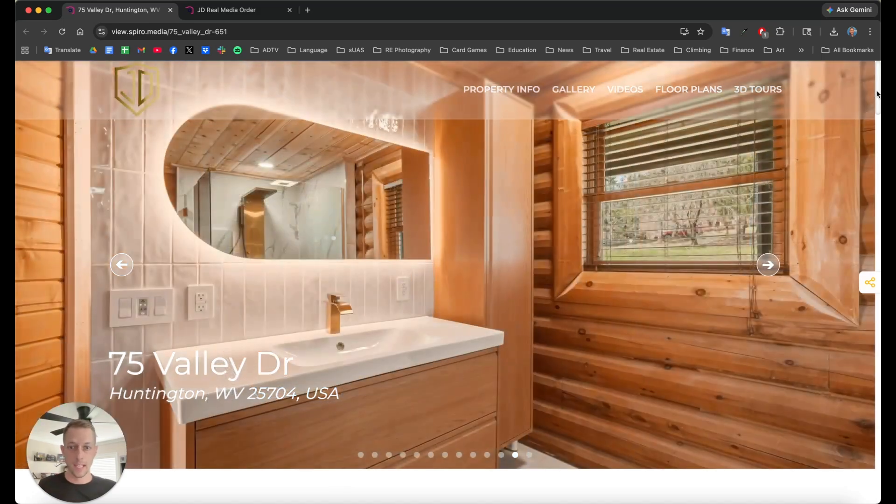
pyautogui.moveTo(877, 93); pyautogui.dragTo(879, 389)
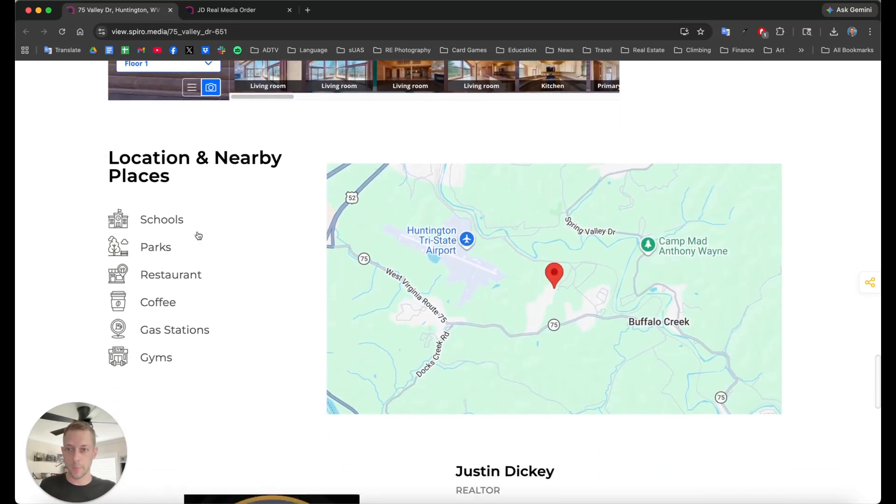
# Step: Load the neighbourhood map, show restaurants, and zoom out two levels around the house
pyautogui.click(677, 341)
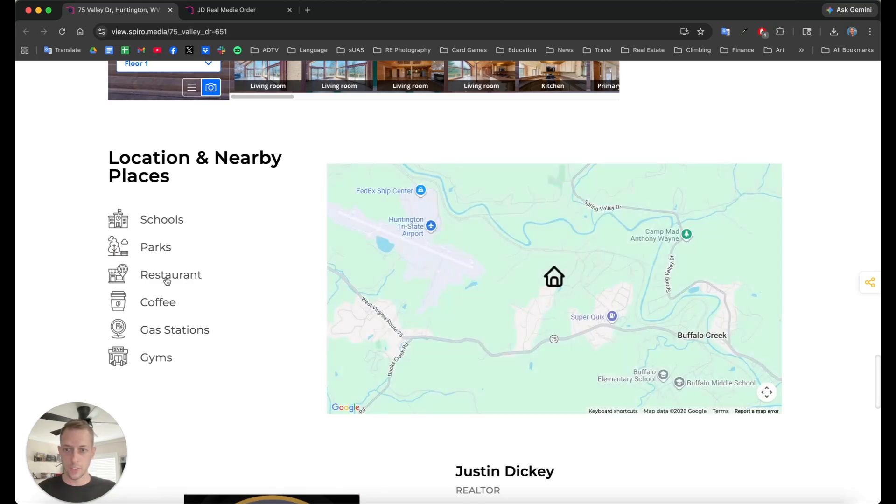
pyautogui.click(188, 282)
pyautogui.scroll(-1, 740, 376)
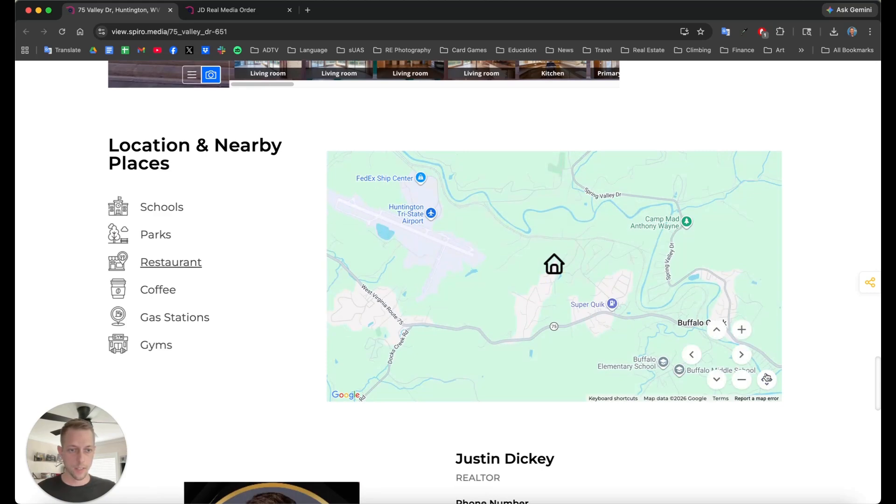
pyautogui.click(743, 381)
pyautogui.click(743, 381)
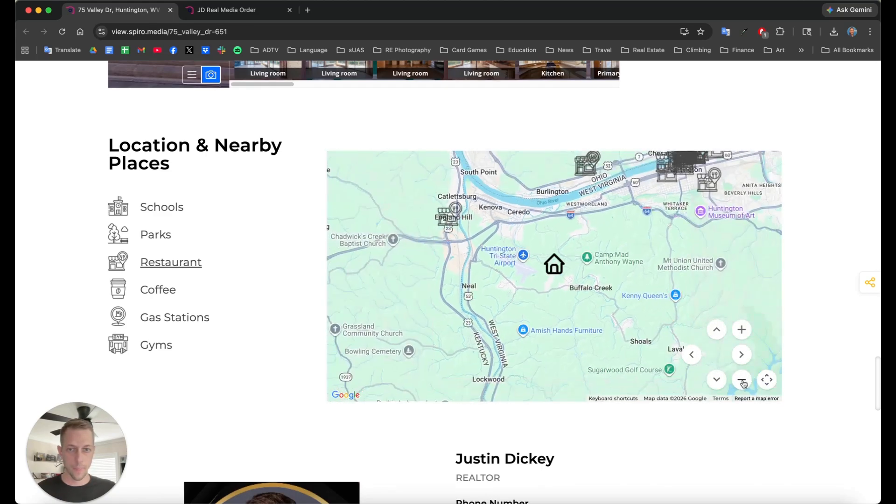
pyautogui.moveTo(642, 251); pyautogui.dragTo(633, 280)
# Step: Hide restaurants, briefly toggle parks, and show nearby schools on the map
pyautogui.click(172, 267)
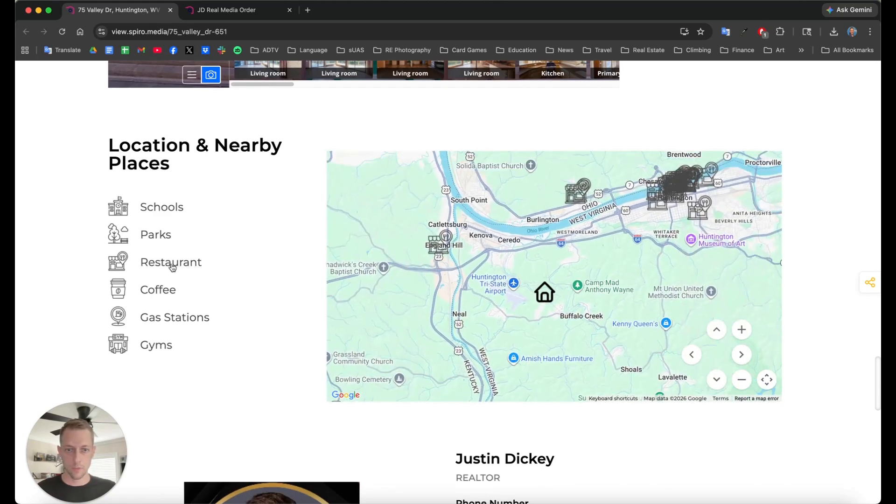
pyautogui.click(157, 238)
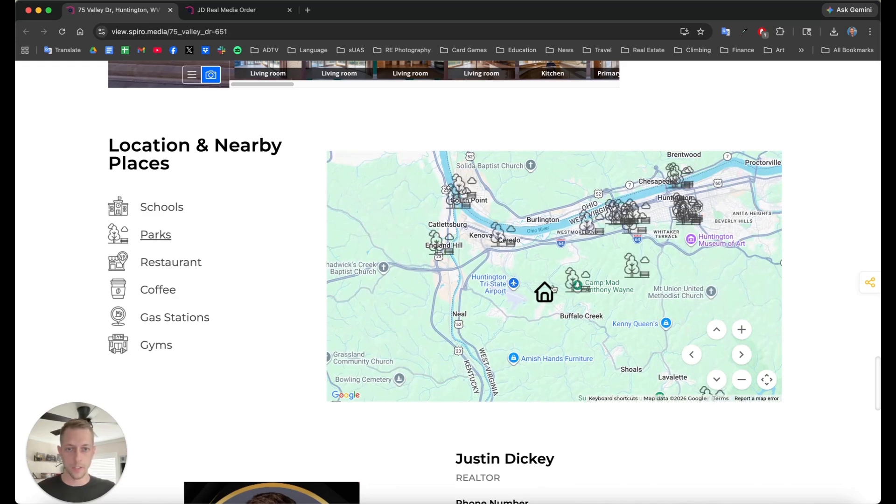
pyautogui.click(147, 238)
pyautogui.click(162, 209)
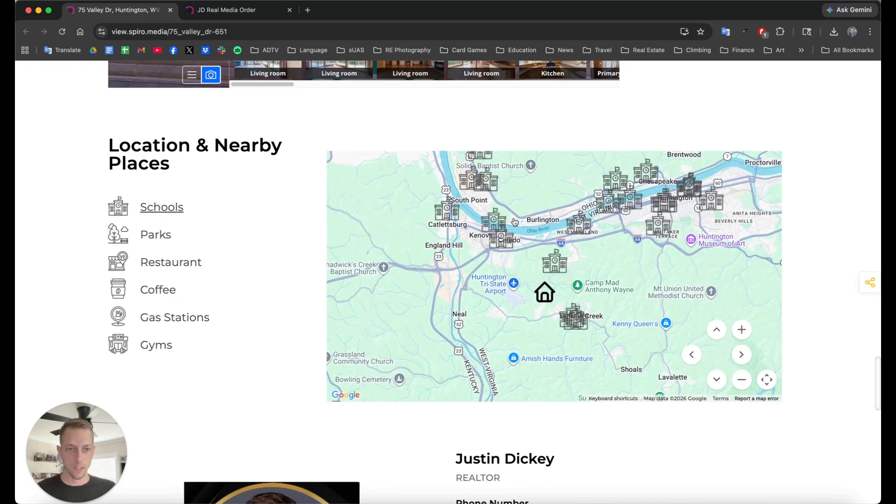
pyautogui.scroll(-6, 331, 265)
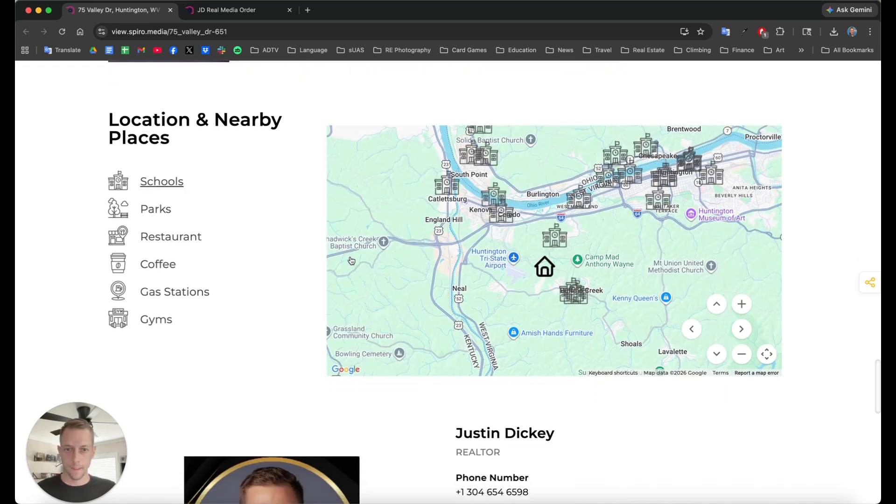
# Step: Review the realtor card and the showing-request form further down the page
pyautogui.scroll(-1, 575, 247)
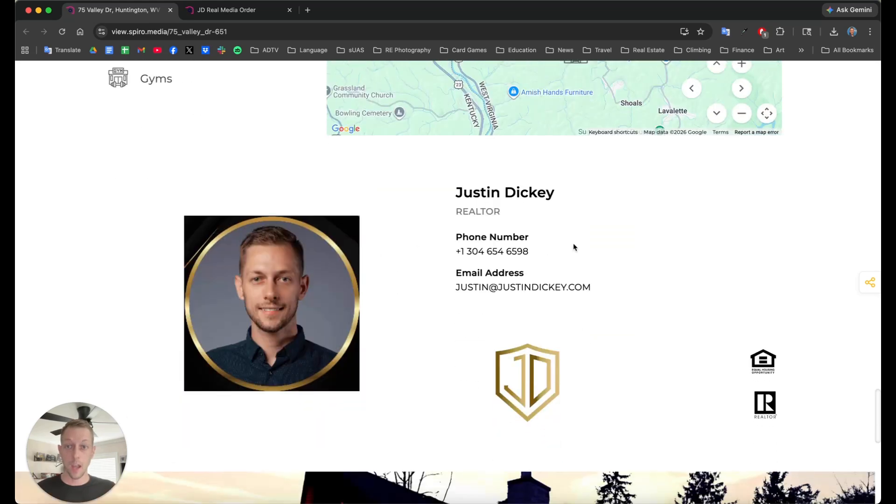
pyautogui.moveTo(517, 194); pyautogui.dragTo(456, 192)
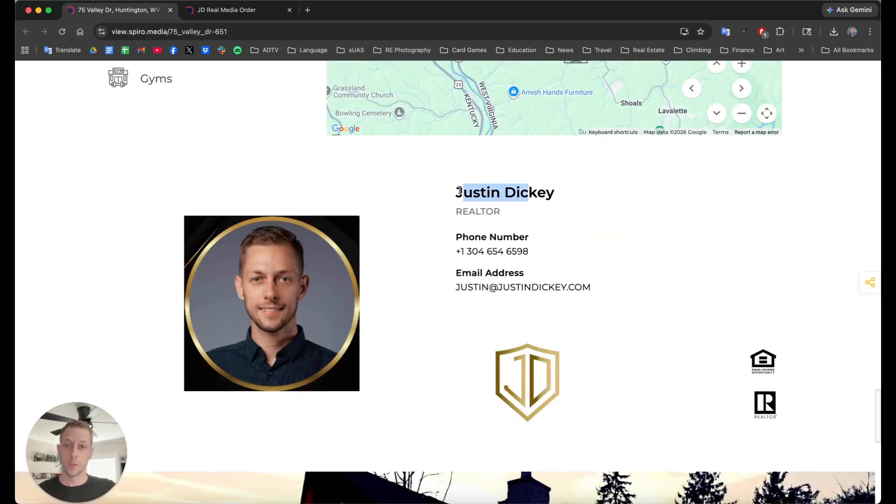
pyautogui.click(460, 192)
pyautogui.scroll(-1, 489, 231)
pyautogui.scroll(-10, 489, 231)
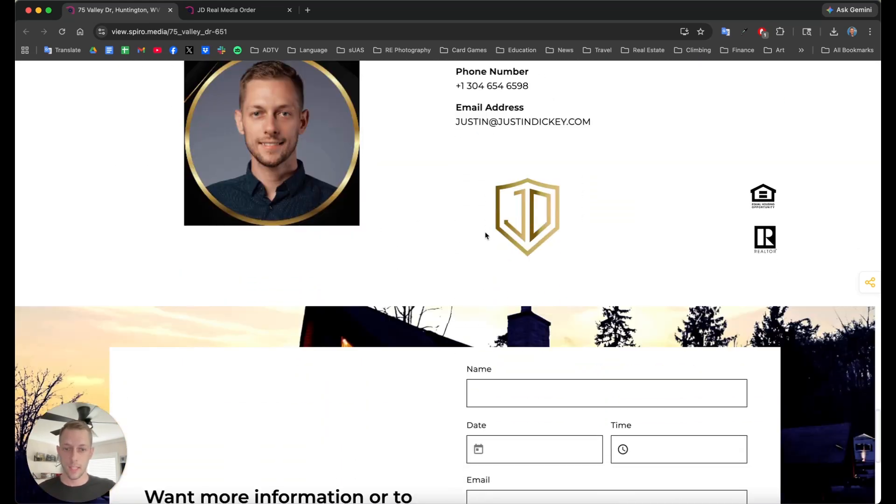
# Step: Return to the top of the site, where the hero slideshow shows the stone-fireplace photo
pyautogui.scroll(3, 332, 289)
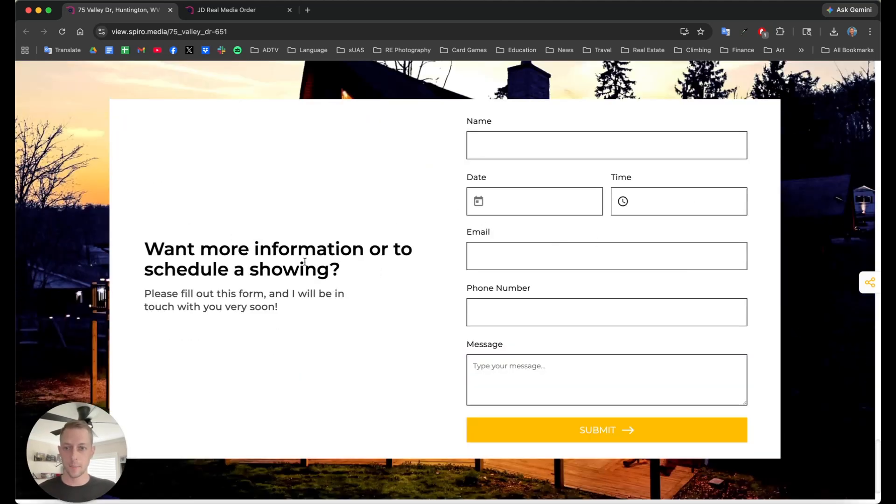
pyautogui.scroll(-3, 350, 267)
pyautogui.scroll(3, 351, 275)
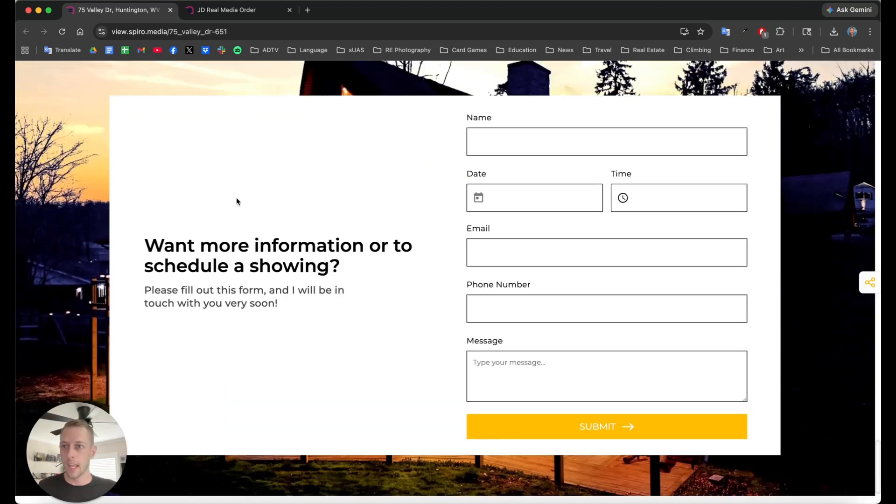
pyautogui.scroll(20, 238, 204)
pyautogui.moveTo(357, 168); pyautogui.dragTo(455, 169)
pyautogui.moveTo(455, 168); pyautogui.dragTo(502, 170)
pyautogui.click(601, 173)
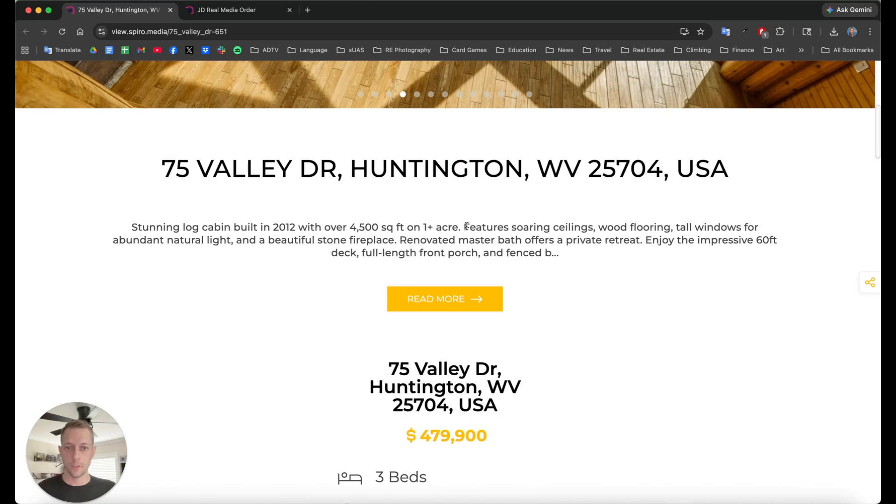
pyautogui.scroll(10, 524, 268)
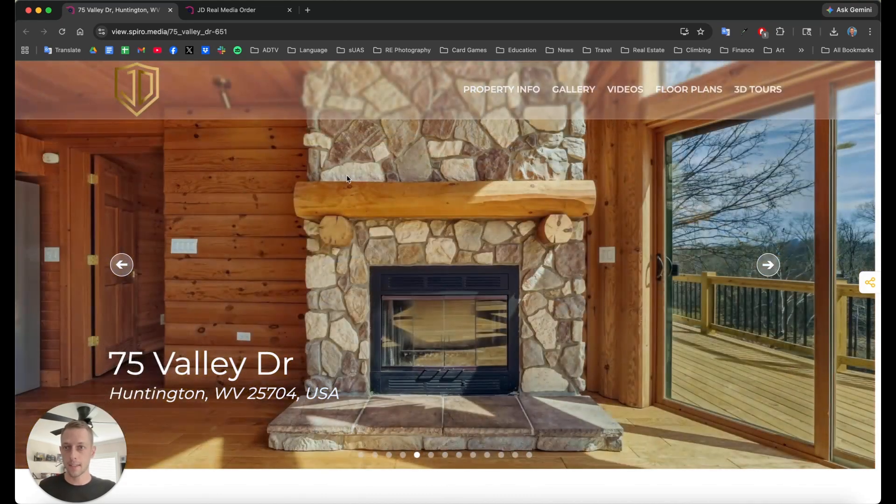
pyautogui.click(208, 11)
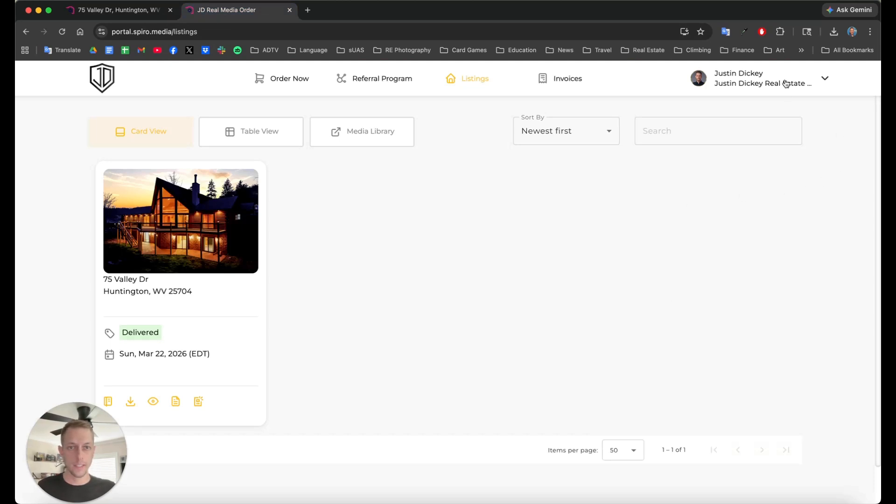
pyautogui.click(278, 82)
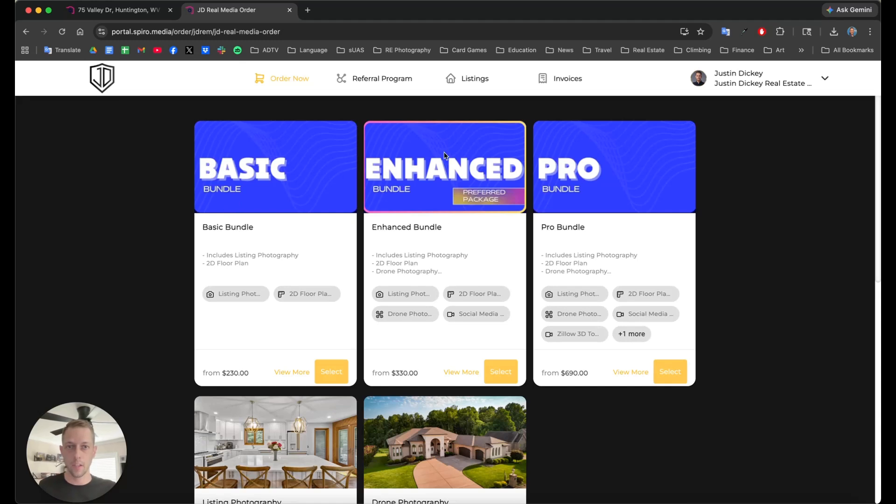
pyautogui.click(473, 82)
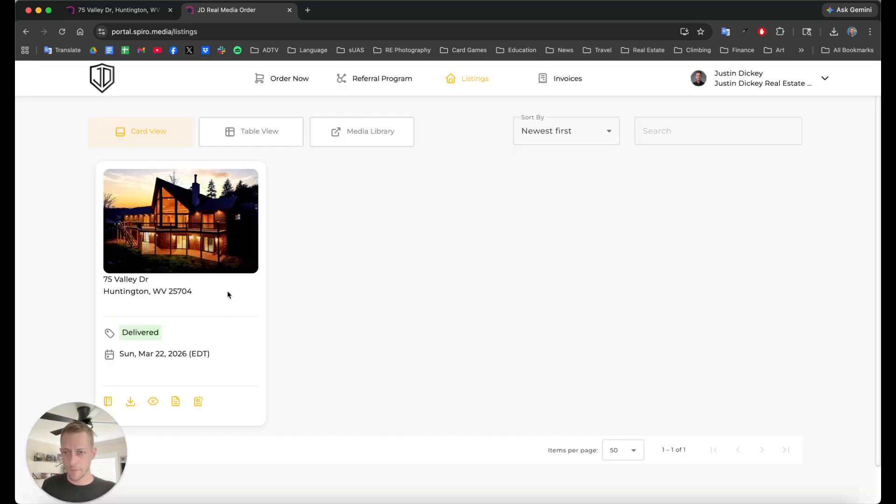
pyautogui.scroll(-1, 367, 299)
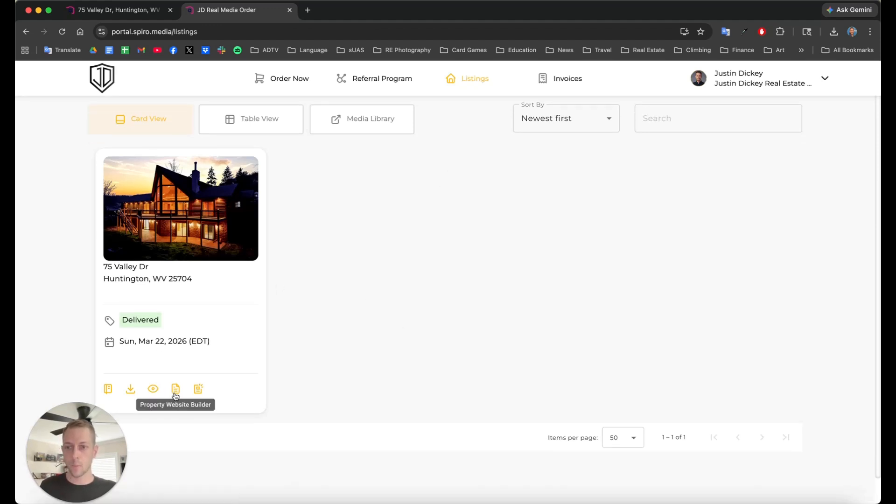
pyautogui.click(175, 395)
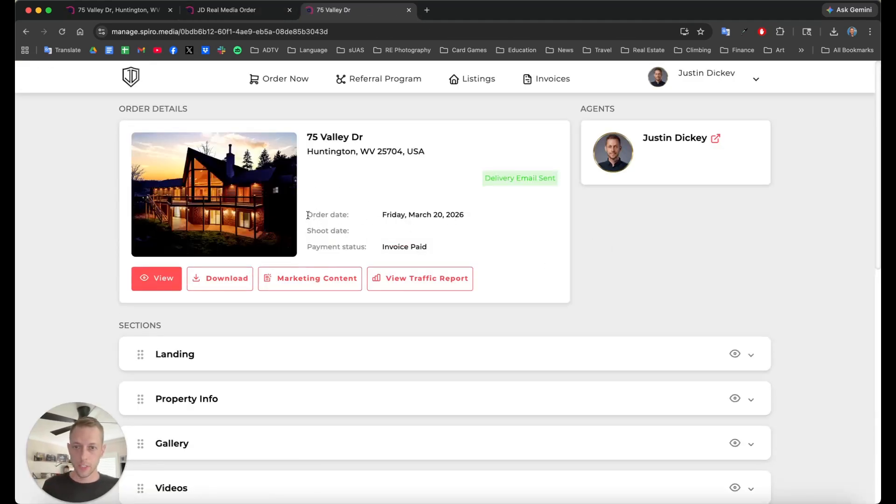
pyautogui.moveTo(307, 215); pyautogui.dragTo(453, 216)
pyautogui.click(421, 244)
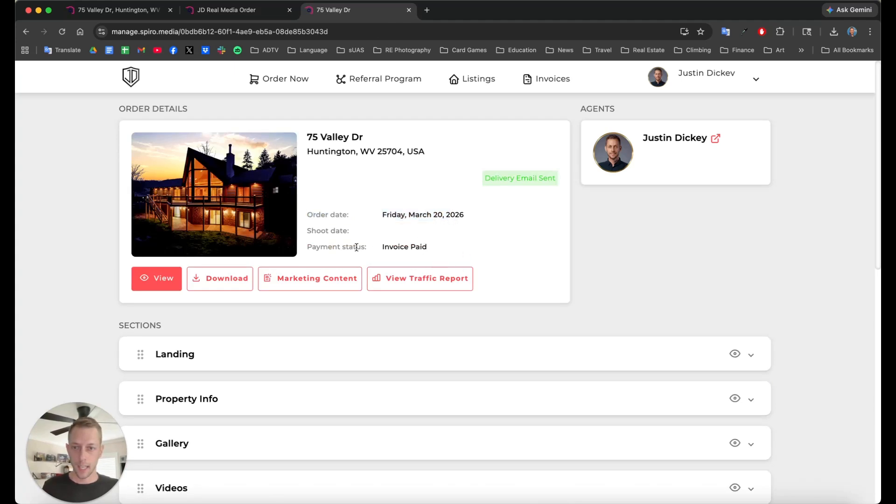
pyautogui.moveTo(356, 247); pyautogui.dragTo(430, 251)
pyautogui.click(484, 248)
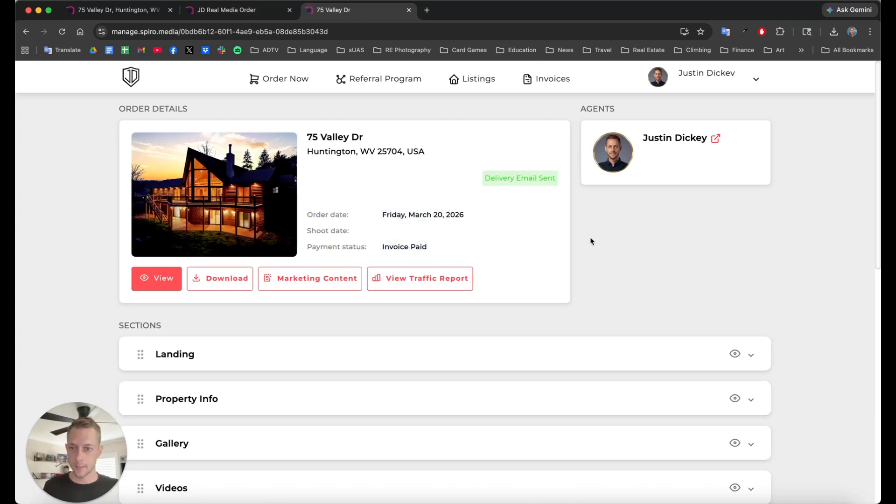
pyautogui.scroll(-1, 392, 271)
pyautogui.scroll(-1, 551, 266)
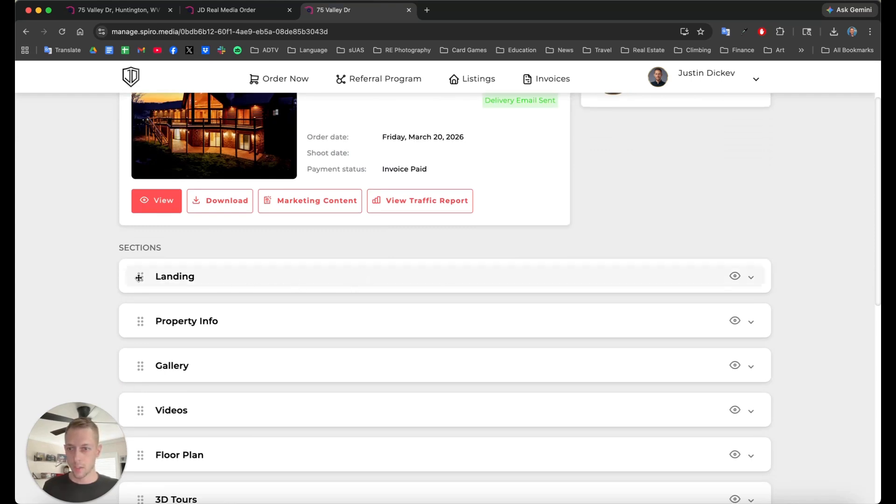
pyautogui.moveTo(139, 277)
pyautogui.mouseDown()
pyautogui.moveTo(140, 336)
pyautogui.moveTo(140, 271)
pyautogui.moveTo(139, 280)
pyautogui.mouseUp()
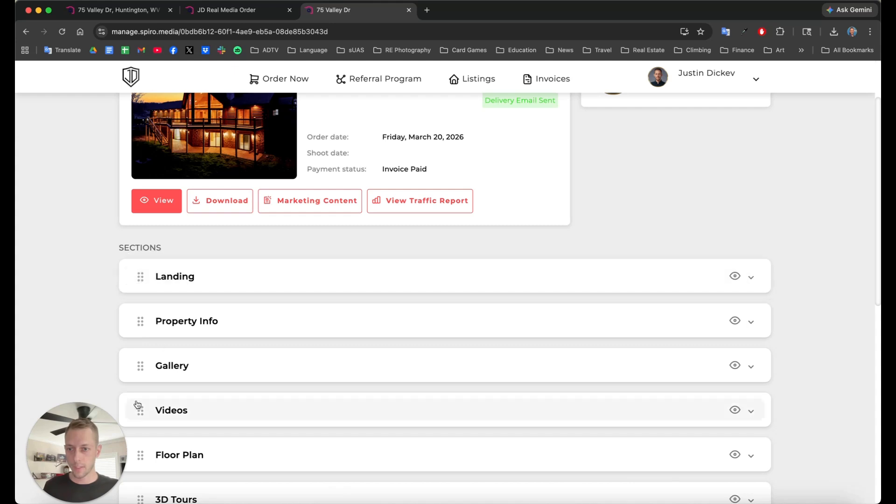
pyautogui.moveTo(139, 366)
pyautogui.mouseDown()
pyautogui.moveTo(139, 430)
pyautogui.moveTo(141, 350)
pyautogui.mouseUp()
pyautogui.scroll(-3, 196, 411)
pyautogui.scroll(5, 184, 289)
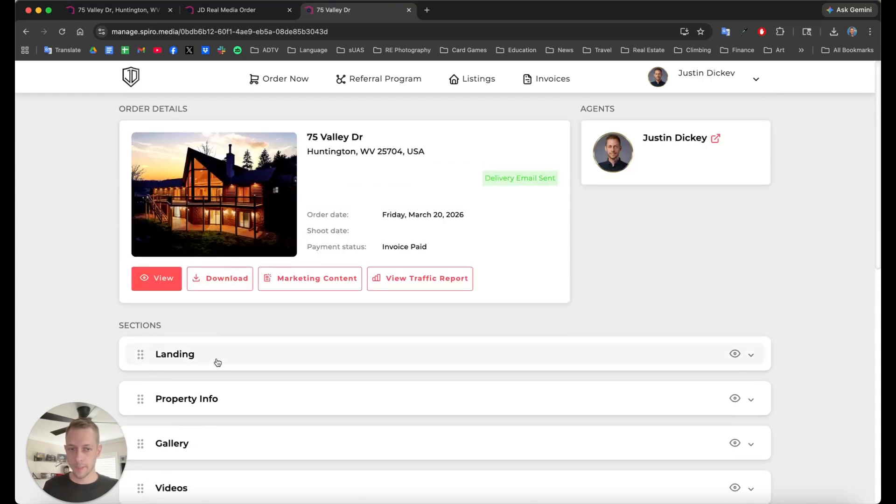
# Step: Expand the Landing section, review the address title and subtitle, and move the Living Room slider photo lower
pyautogui.click(218, 362)
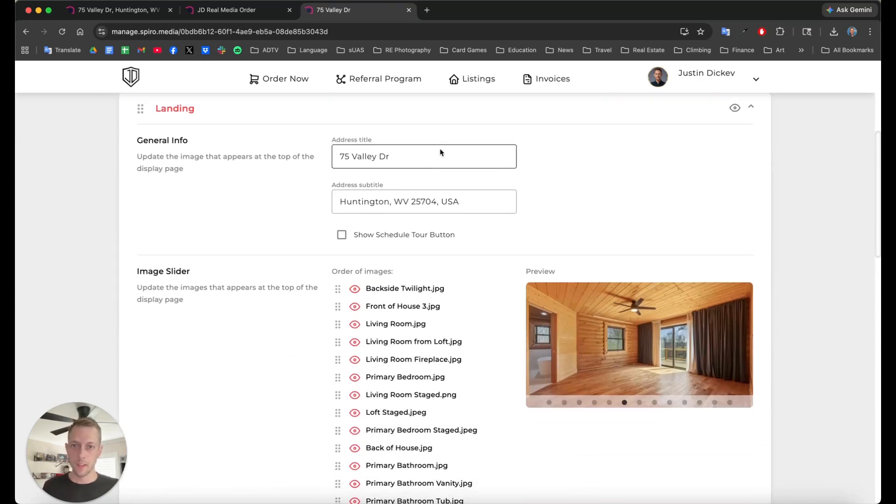
pyautogui.click(430, 164)
pyautogui.moveTo(471, 166); pyautogui.dragTo(331, 164)
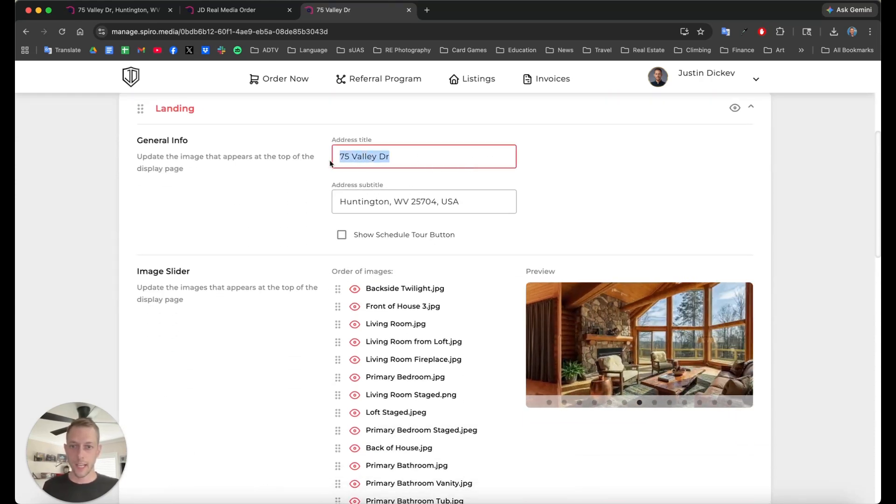
pyautogui.moveTo(337, 204); pyautogui.dragTo(464, 208)
pyautogui.click(482, 206)
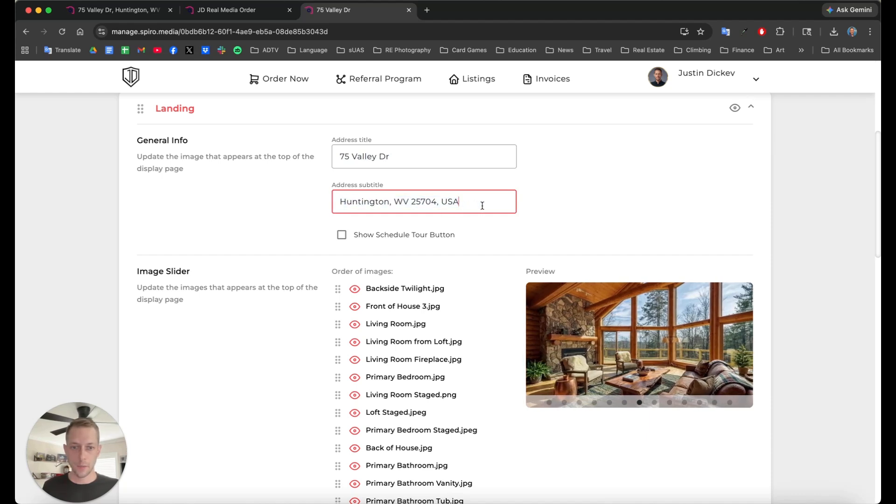
pyautogui.scroll(-3, 489, 203)
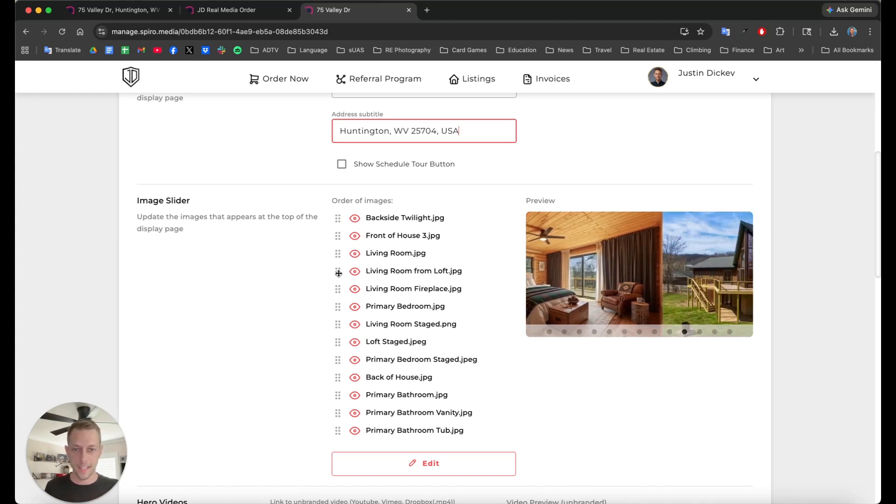
pyautogui.moveTo(337, 255)
pyautogui.mouseDown()
pyautogui.moveTo(337, 266)
pyautogui.moveTo(336, 252)
pyautogui.mouseUp()
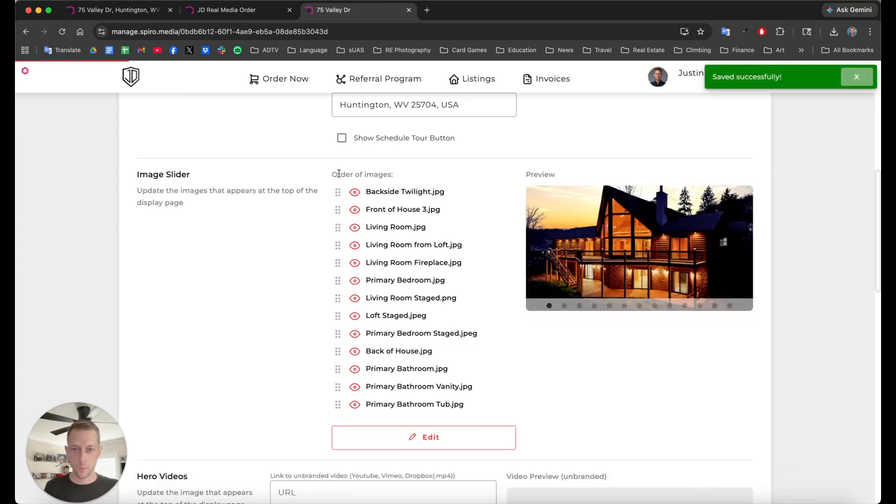
# Step: Look through the slider's Select Images picker and close it without changing photos
pyautogui.click(430, 441)
pyautogui.scroll(-10, 448, 303)
pyautogui.scroll(5, 448, 303)
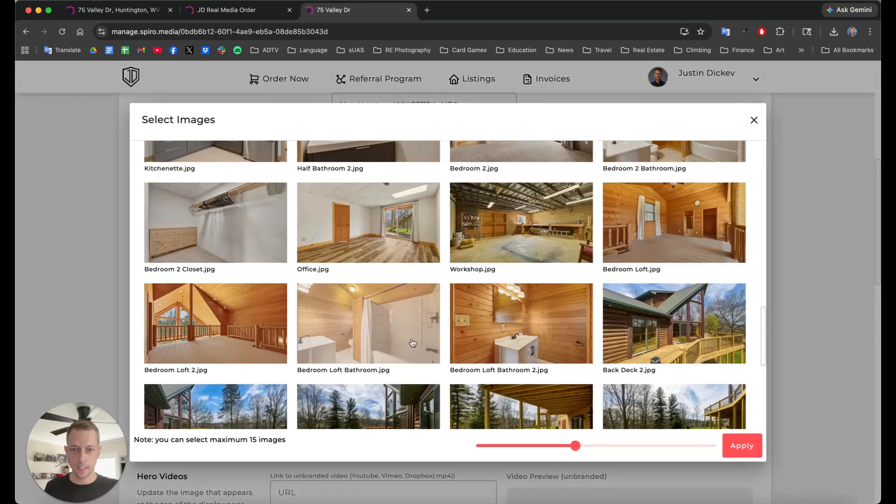
pyautogui.scroll(2, 413, 343)
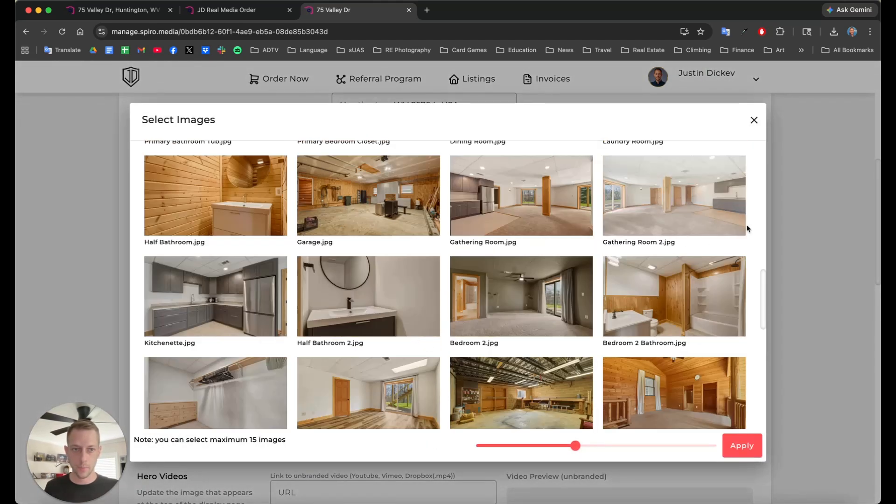
pyautogui.click(761, 123)
# Step: Save the Landing section settings and collapse it to reveal the section list
pyautogui.scroll(-1, 314, 322)
pyautogui.moveTo(149, 335); pyautogui.dragTo(179, 331)
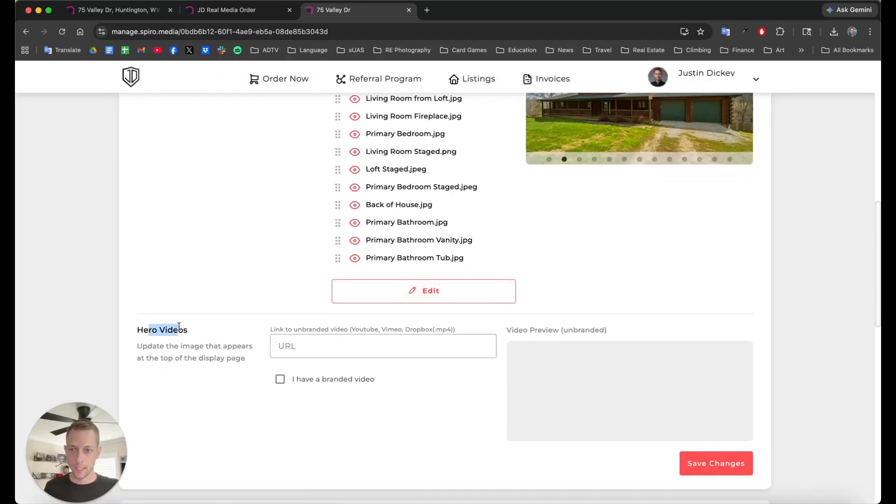
pyautogui.scroll(4, 420, 356)
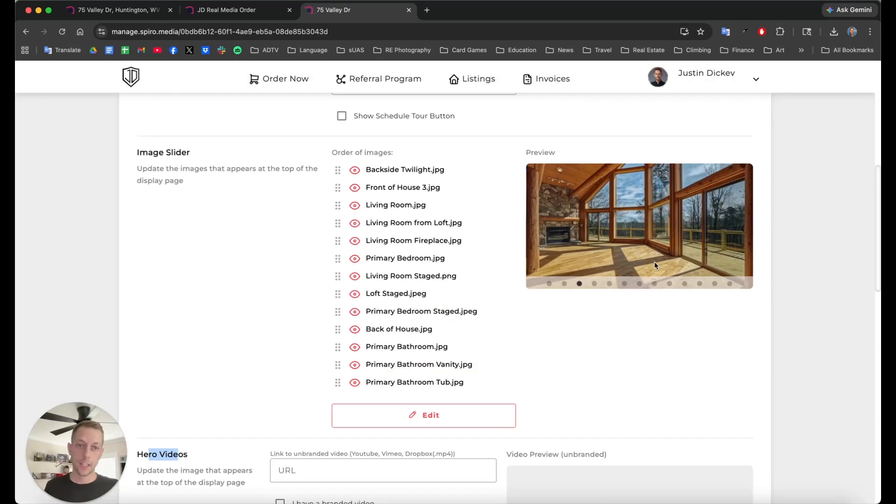
pyautogui.scroll(-10, 560, 280)
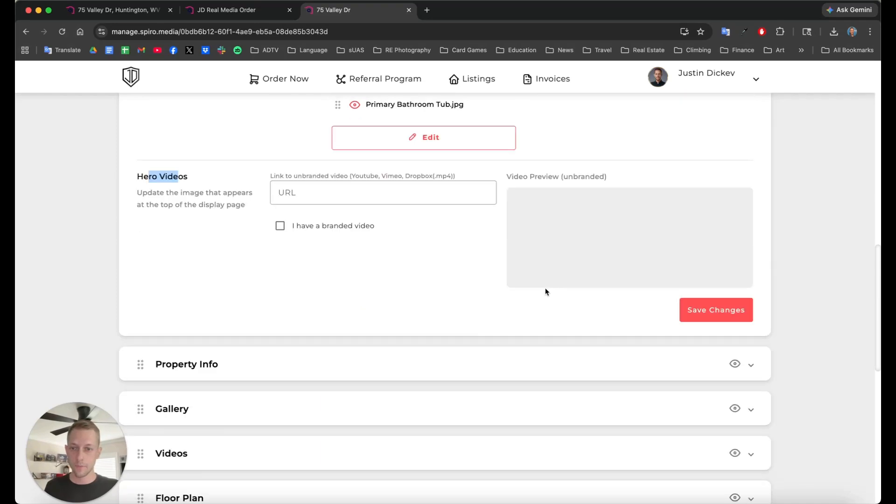
pyautogui.click(317, 197)
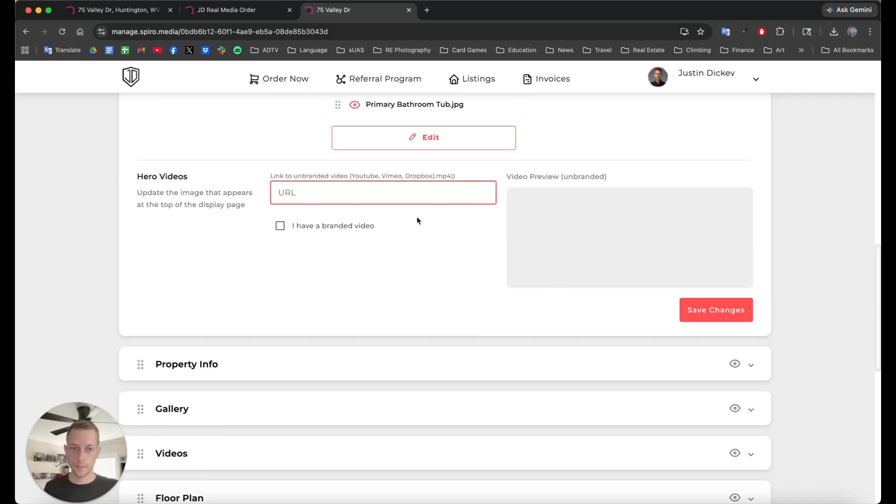
pyautogui.click(716, 321)
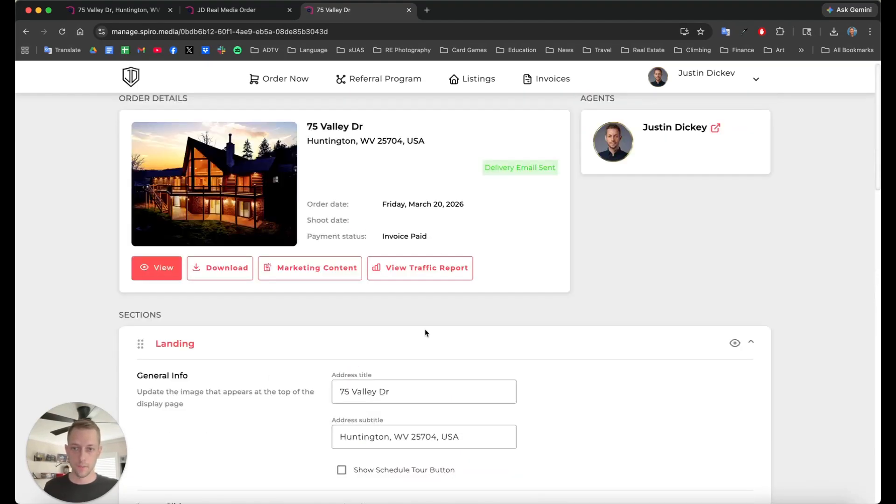
pyautogui.scroll(-3, 330, 304)
pyautogui.click(226, 257)
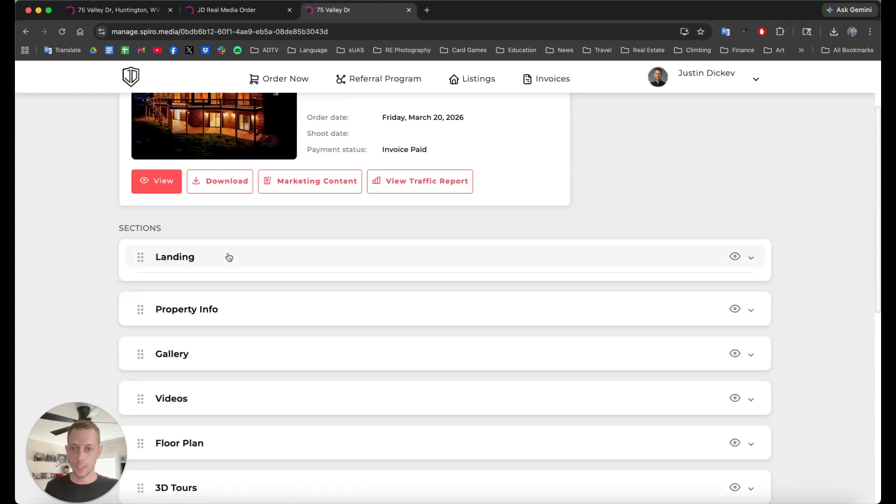
pyautogui.click(238, 308)
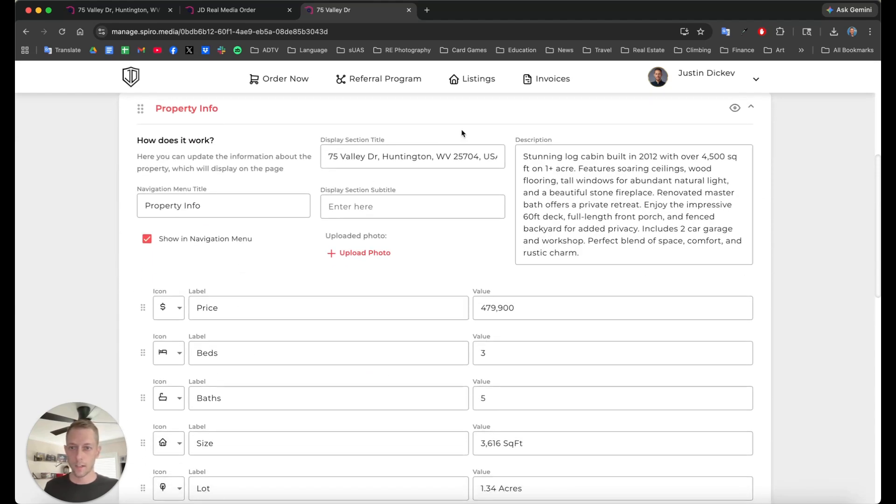
pyautogui.scroll(-1, 382, 206)
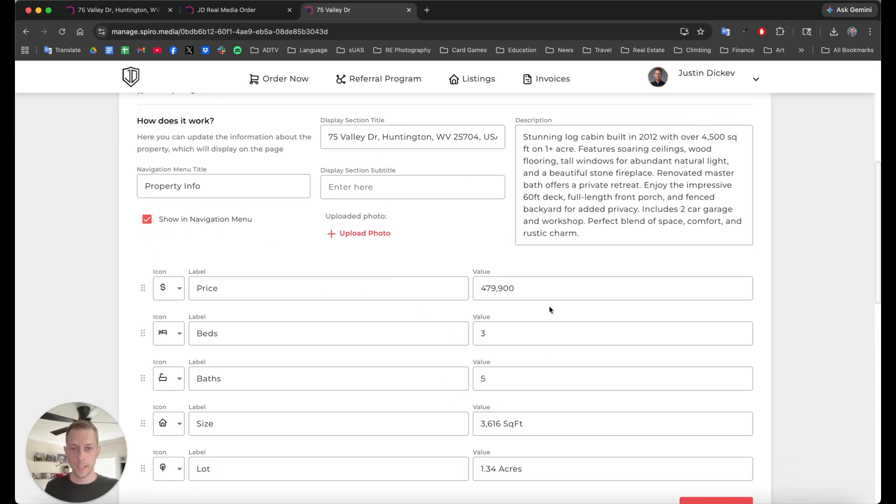
pyautogui.moveTo(551, 285); pyautogui.dragTo(476, 294)
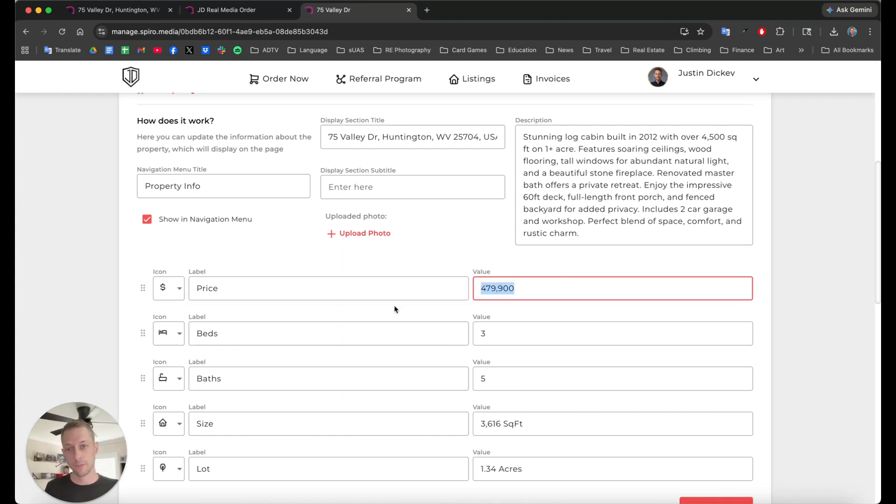
pyautogui.scroll(-2, 463, 316)
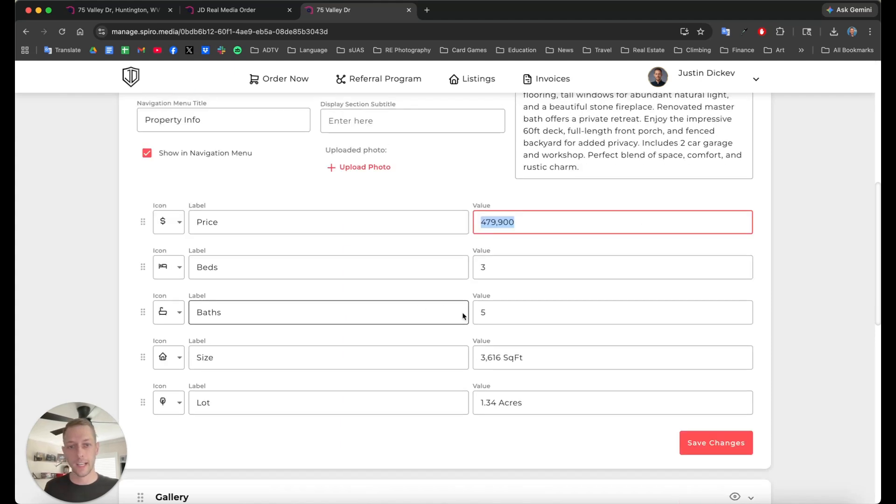
pyautogui.click(540, 359)
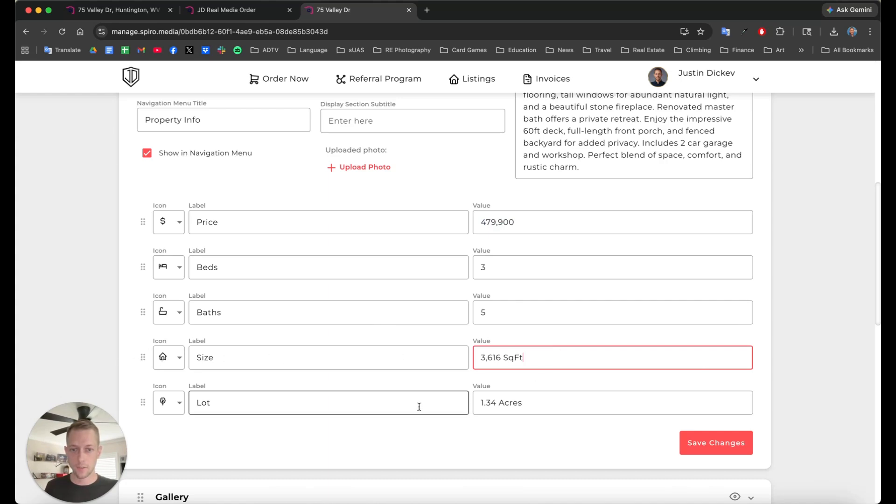
pyautogui.scroll(-2, 428, 396)
pyautogui.scroll(4, 445, 381)
pyautogui.scroll(1, 326, 262)
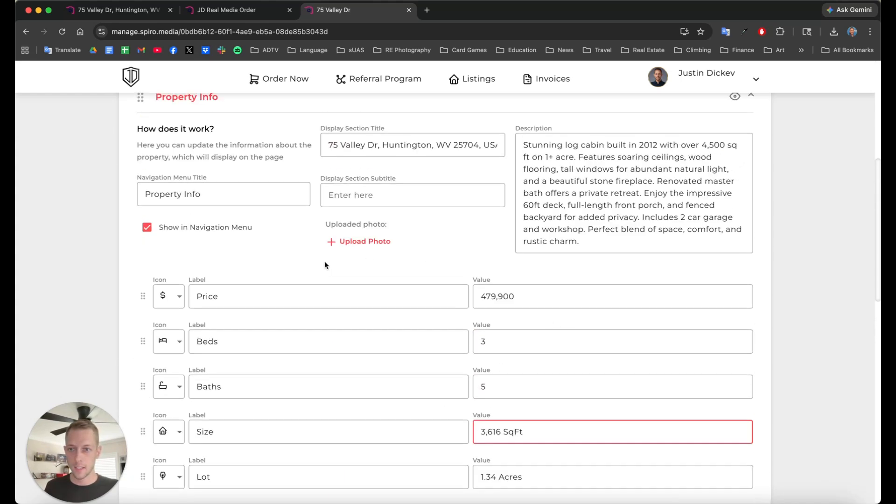
pyautogui.scroll(-5, 514, 296)
pyautogui.scroll(5, 512, 302)
pyautogui.scroll(1, 513, 302)
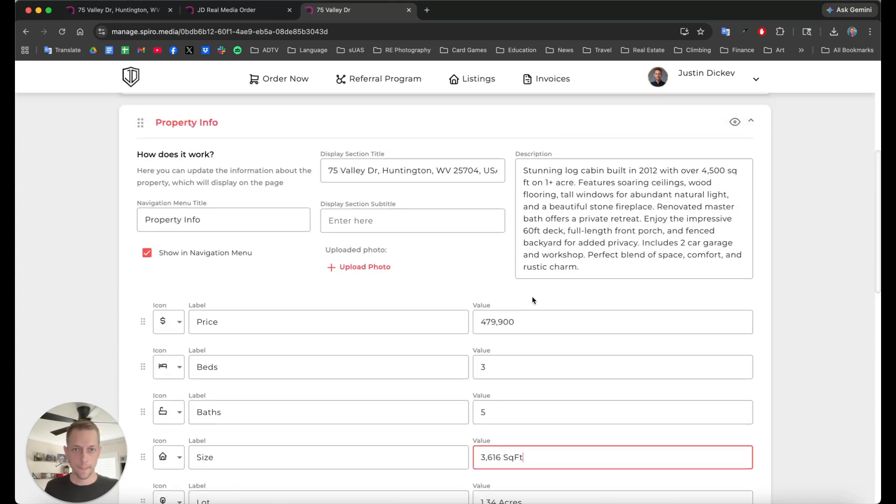
pyautogui.click(536, 176)
pyautogui.moveTo(524, 170); pyautogui.dragTo(646, 268)
pyautogui.click(686, 261)
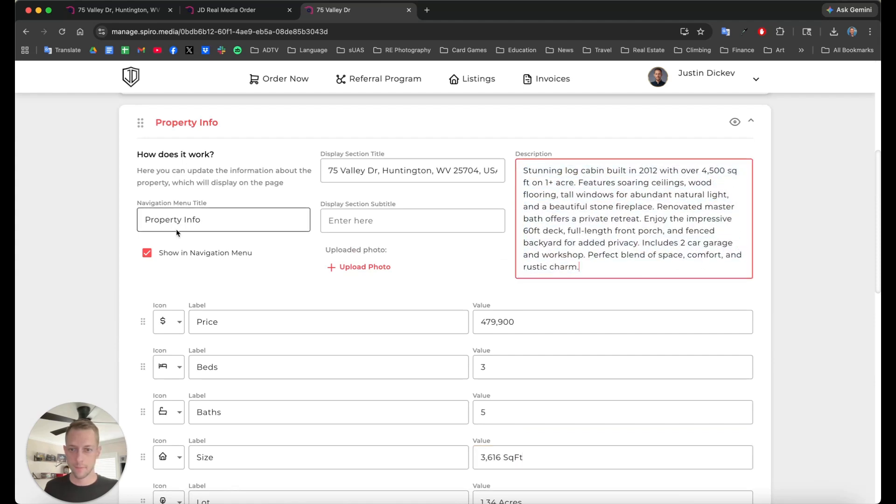
pyautogui.click(257, 223)
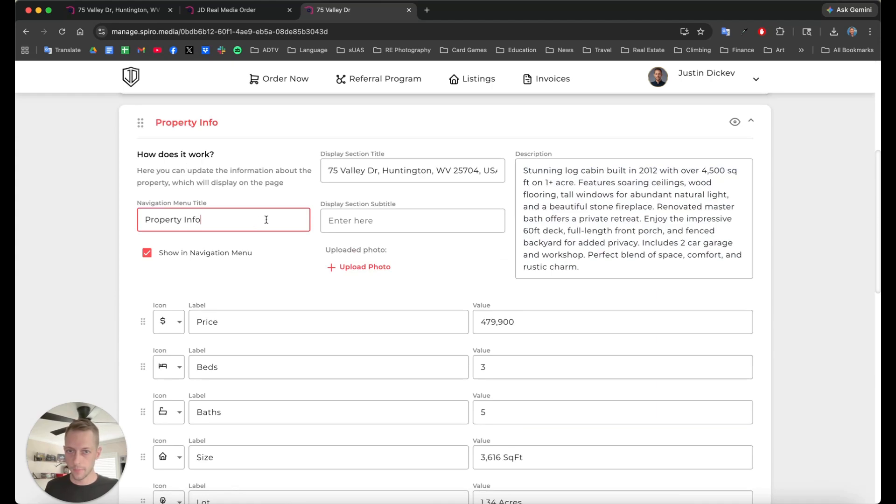
pyautogui.scroll(-5, 400, 206)
pyautogui.scroll(8, 401, 233)
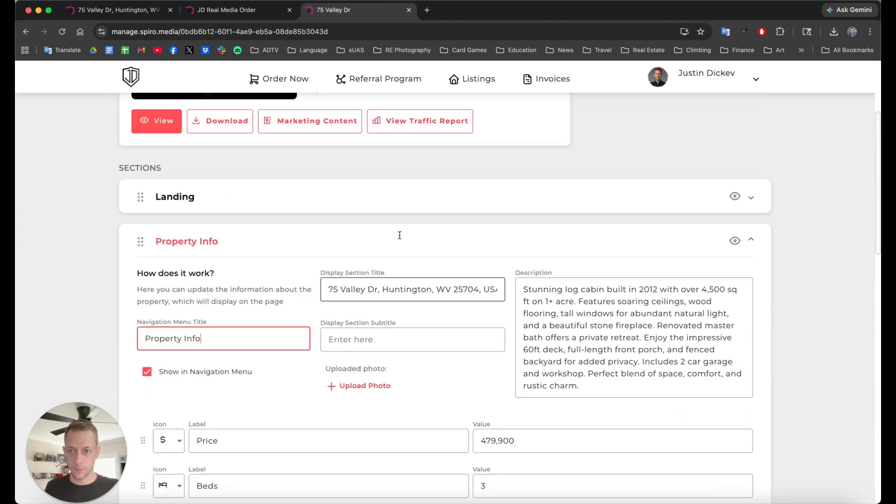
# Step: Collapse Property Info, expand Gallery, check its title, and bring up the photo reordering dialog
pyautogui.click(304, 242)
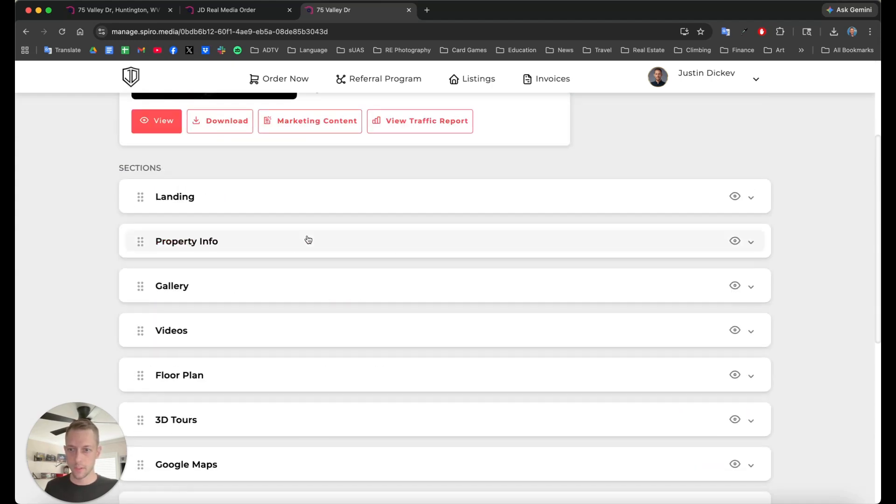
pyautogui.click(227, 296)
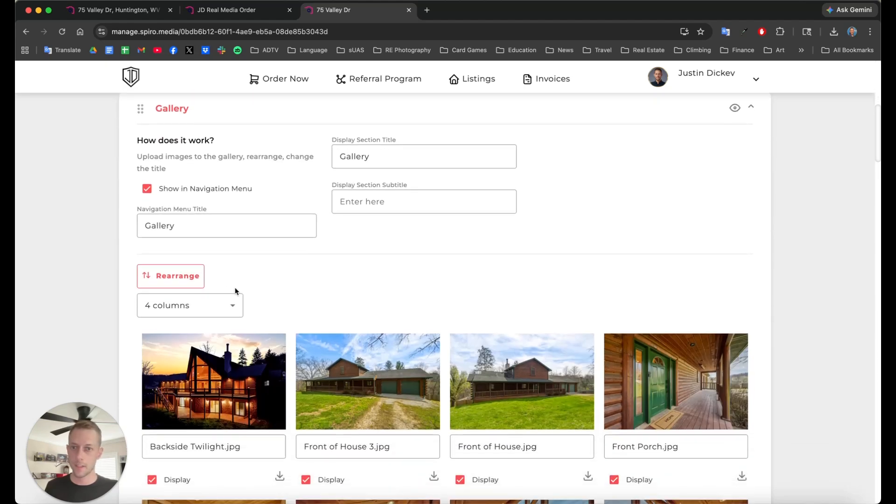
pyautogui.click(386, 157)
pyautogui.moveTo(387, 157); pyautogui.dragTo(329, 158)
pyautogui.click(451, 158)
pyautogui.click(388, 278)
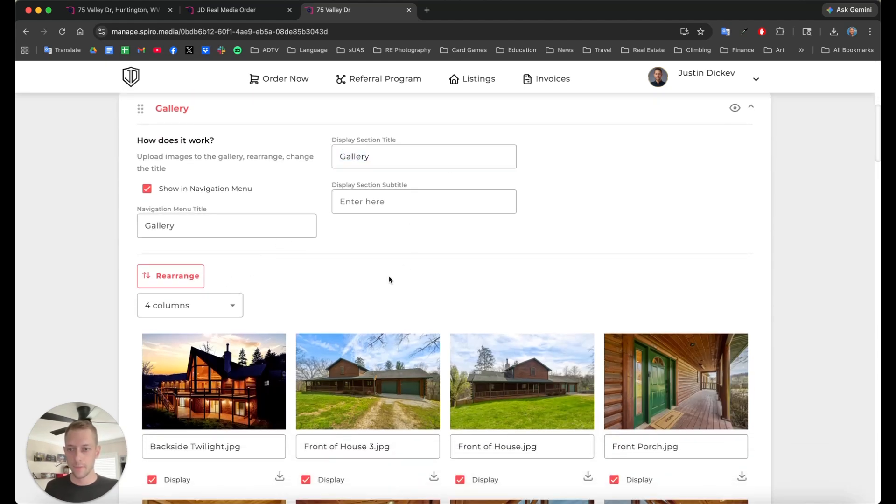
pyautogui.scroll(-3, 388, 278)
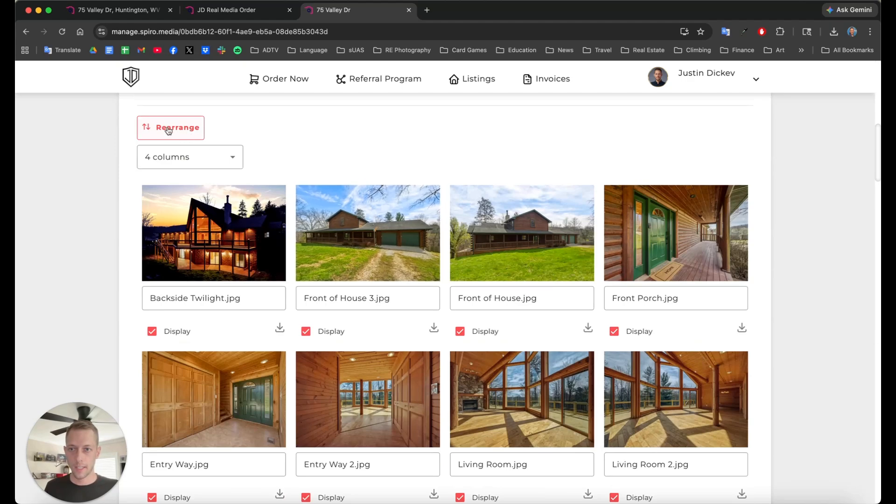
pyautogui.click(192, 138)
pyautogui.scroll(-1, 343, 279)
pyautogui.scroll(1, 364, 289)
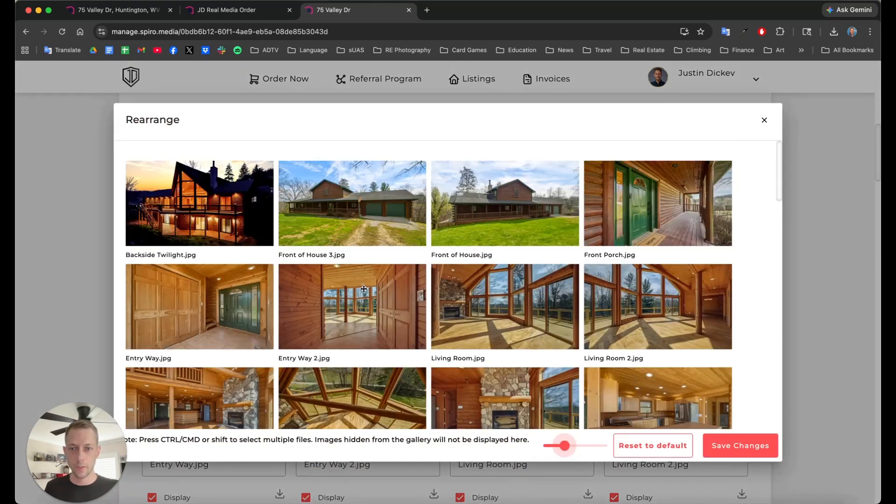
pyautogui.moveTo(338, 225)
pyautogui.mouseDown()
pyautogui.moveTo(492, 224)
pyautogui.moveTo(345, 224)
pyautogui.mouseUp()
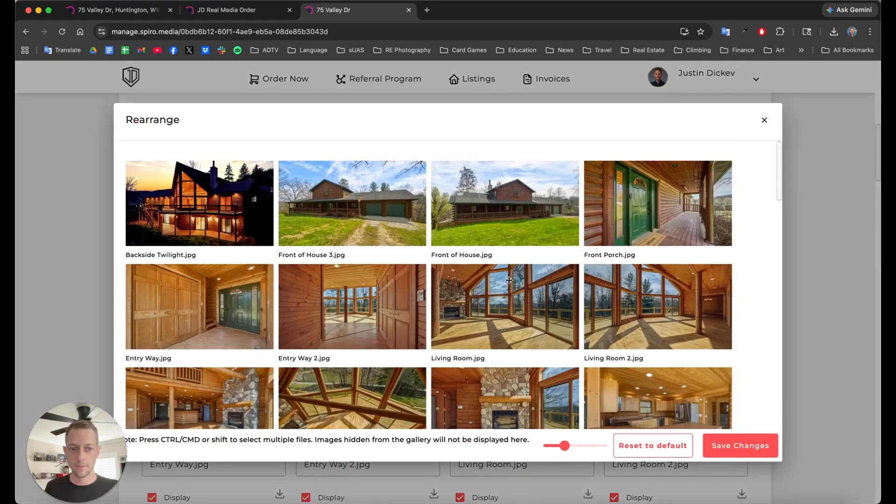
pyautogui.keyDown('super'); pyautogui.click(503, 332); pyautogui.keyUp('super')
pyautogui.keyDown('super'); pyautogui.click(374, 317); pyautogui.keyUp('super')
pyautogui.moveTo(339, 314); pyautogui.dragTo(323, 325)
pyautogui.click(764, 121)
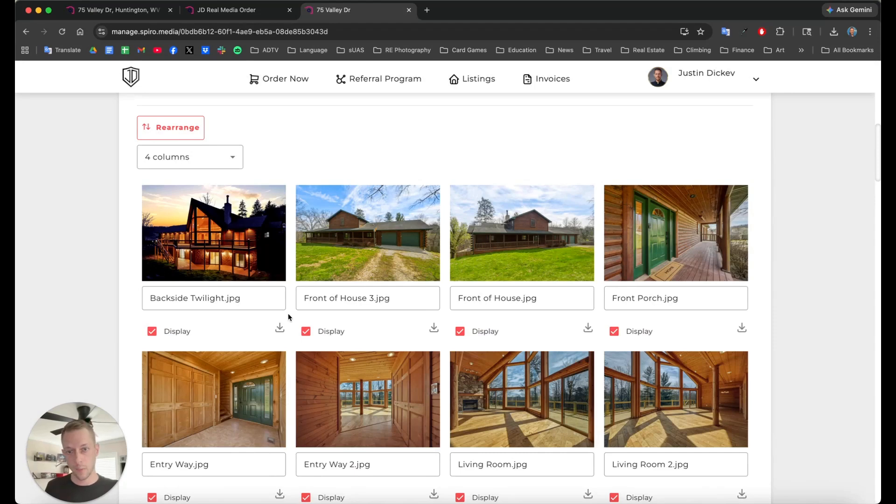
# Step: Keep the gallery at 4 columns and retype 'Backside' so the first photo reads Backside Twilight.jpg
pyautogui.scroll(1, 289, 313)
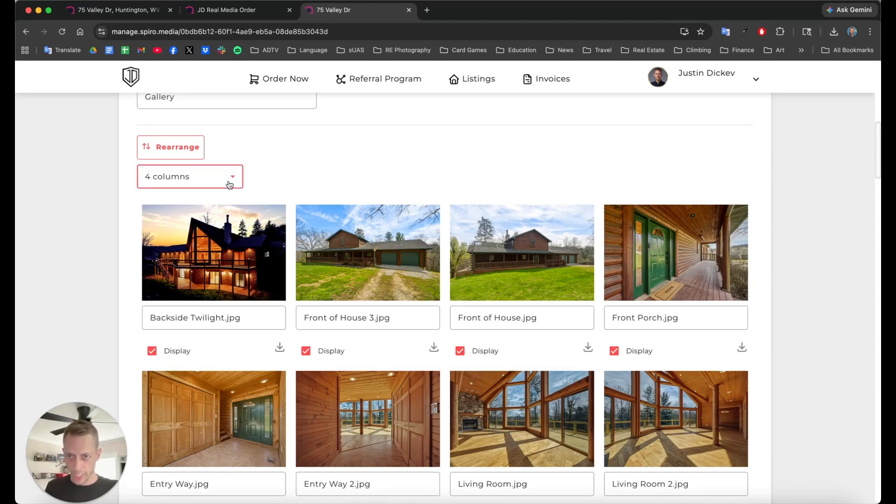
pyautogui.click(230, 184)
pyautogui.click(233, 178)
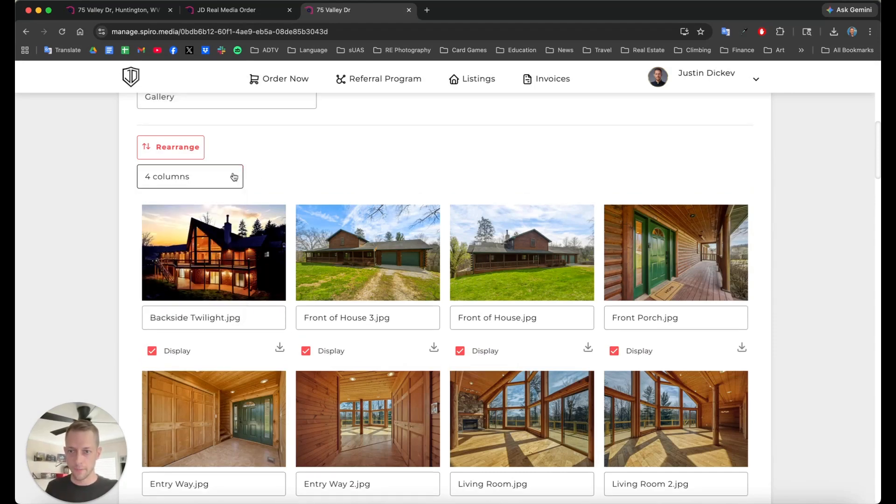
pyautogui.moveTo(252, 318); pyautogui.dragTo(141, 320)
pyautogui.click(170, 318)
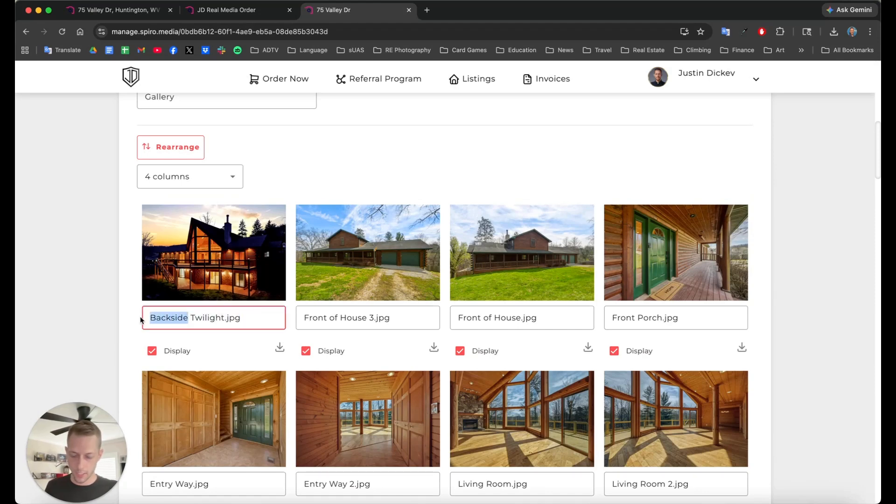
pyautogui.press('BackSpace')
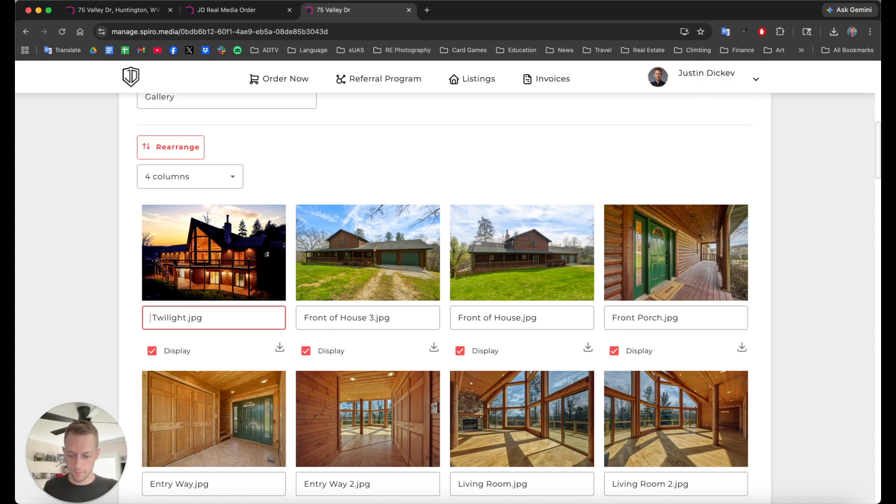
pyautogui.write('Back ')
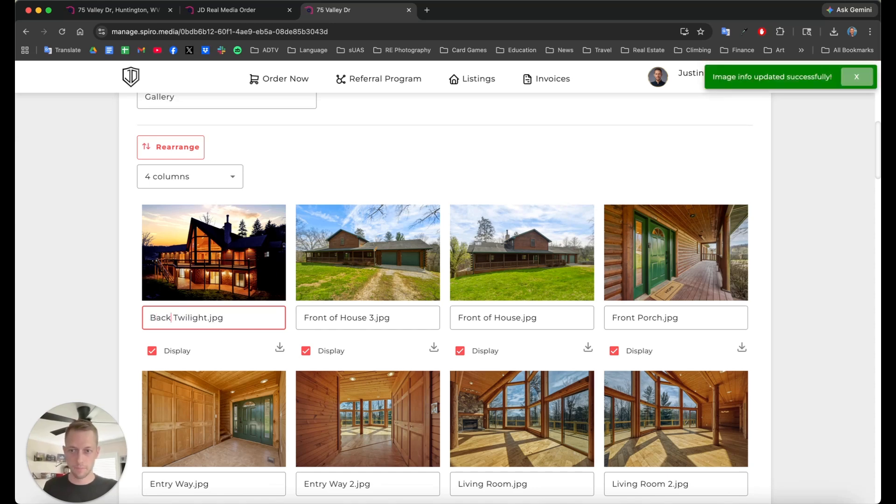
pyautogui.write('side')
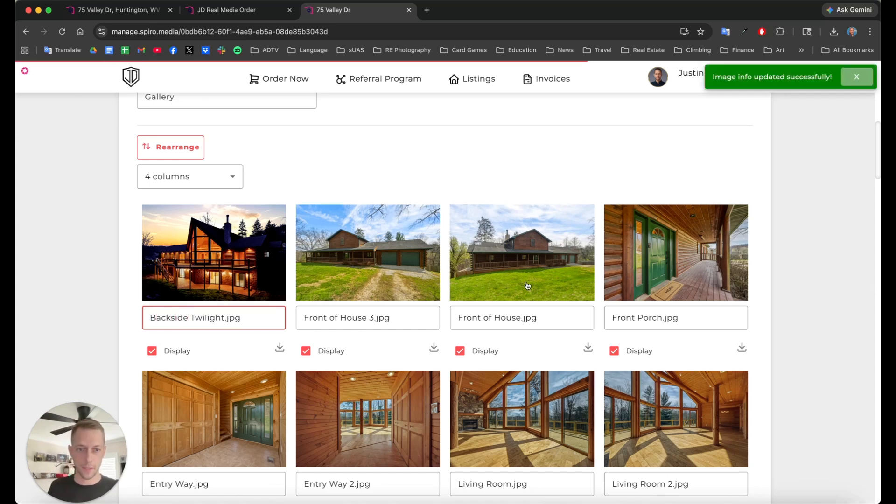
pyautogui.click(471, 164)
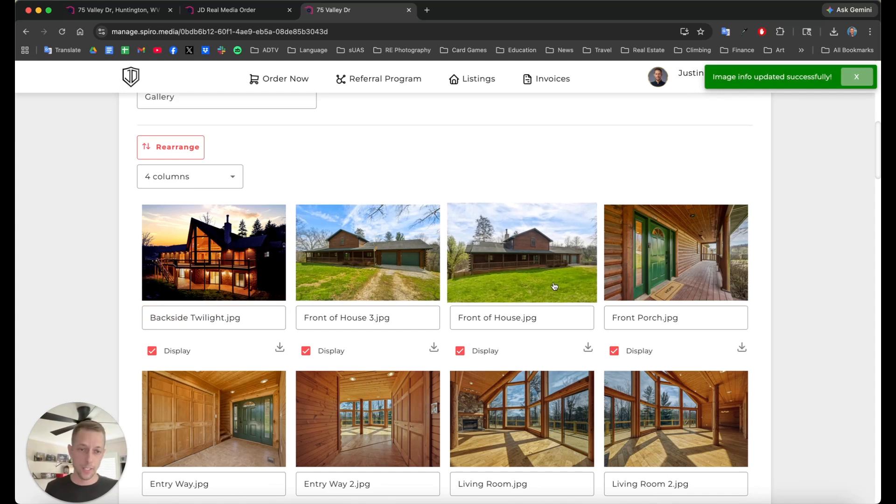
# Step: Switch Front of House.jpg's Display off and back on, then scroll through the gallery
pyautogui.click(460, 352)
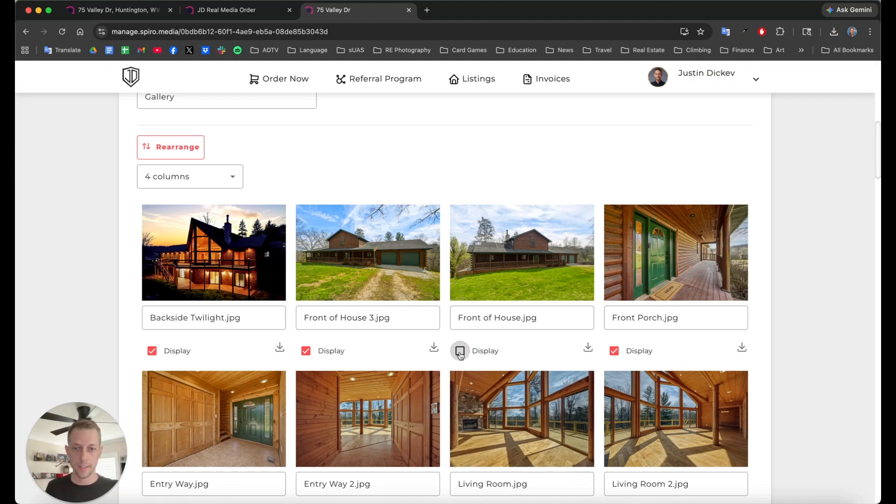
pyautogui.click(460, 351)
pyautogui.scroll(-20, 460, 355)
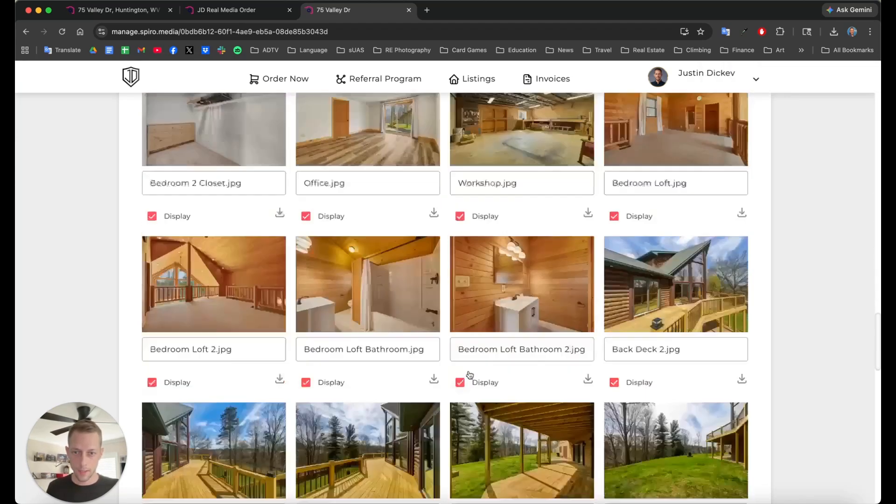
pyautogui.scroll(-3, 469, 373)
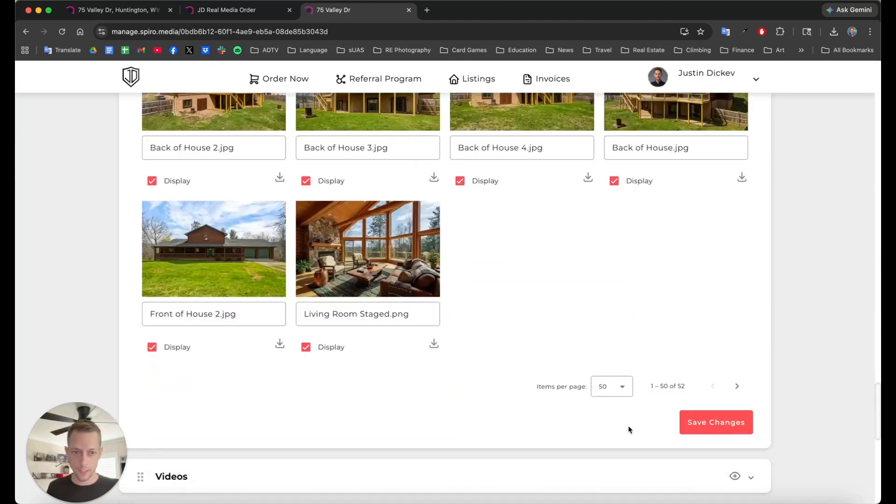
pyautogui.scroll(15, 591, 422)
pyautogui.scroll(-16, 587, 420)
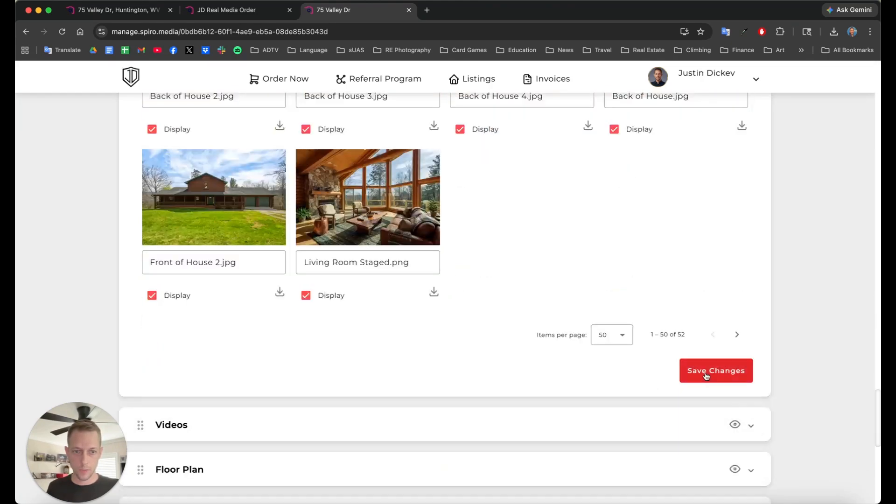
pyautogui.scroll(20, 680, 360)
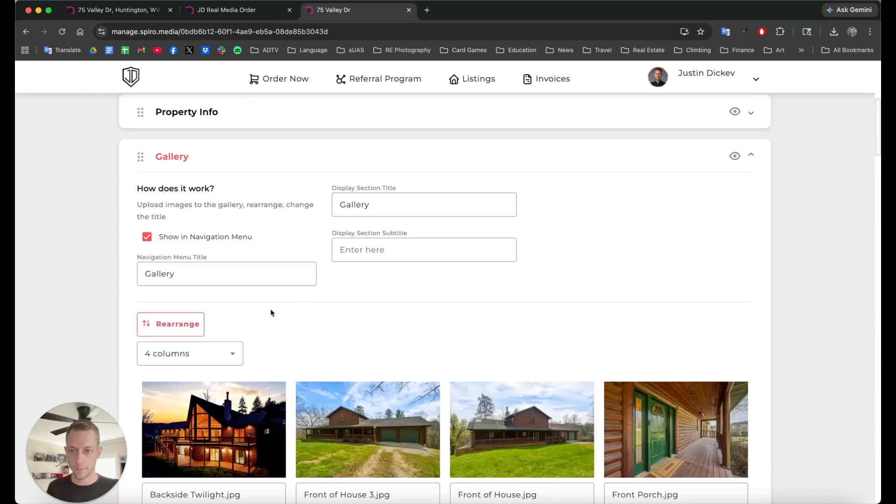
# Step: Collapse Gallery and expand Videos, reviewing the existing video link without changing it
pyautogui.click(193, 157)
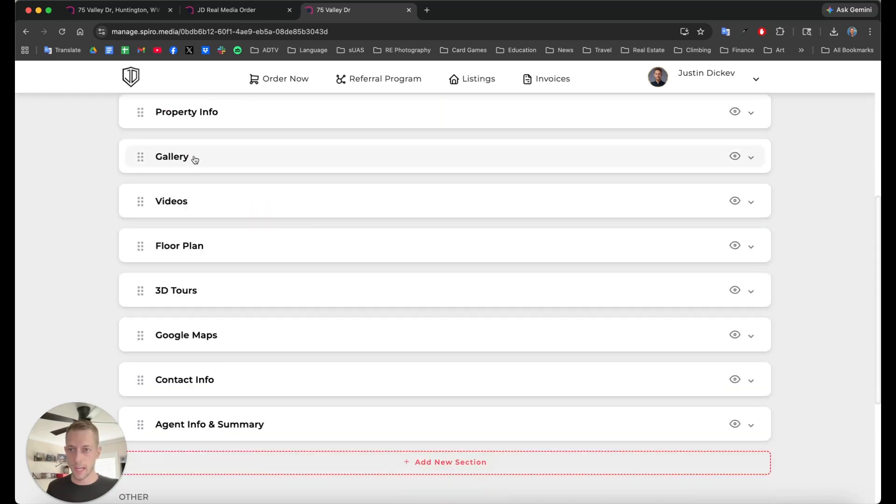
pyautogui.click(221, 205)
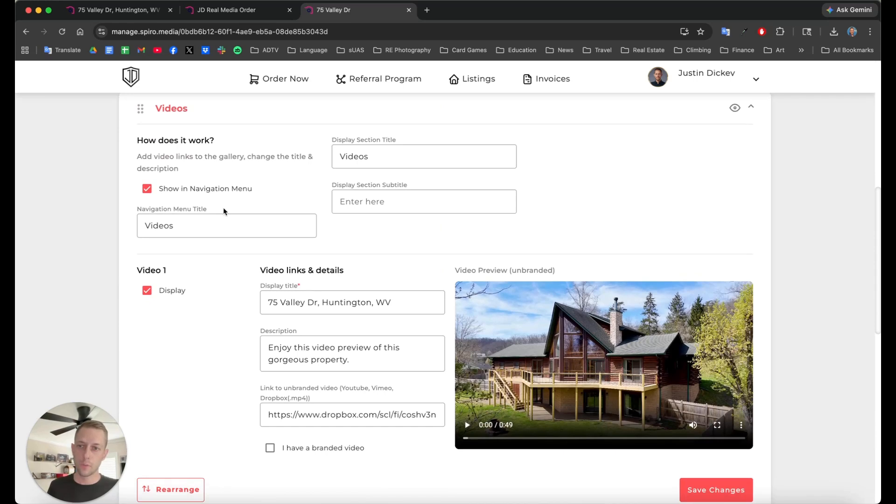
pyautogui.click(300, 414)
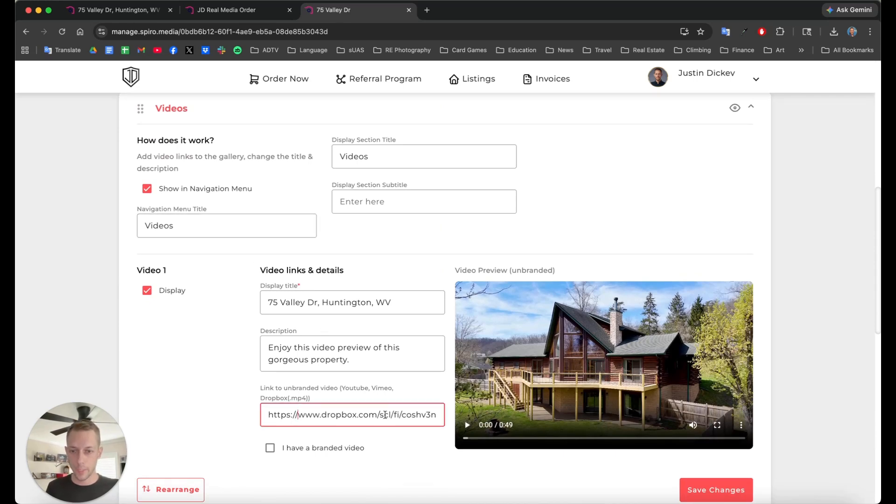
pyautogui.moveTo(270, 416); pyautogui.dragTo(436, 420)
pyautogui.click(434, 422)
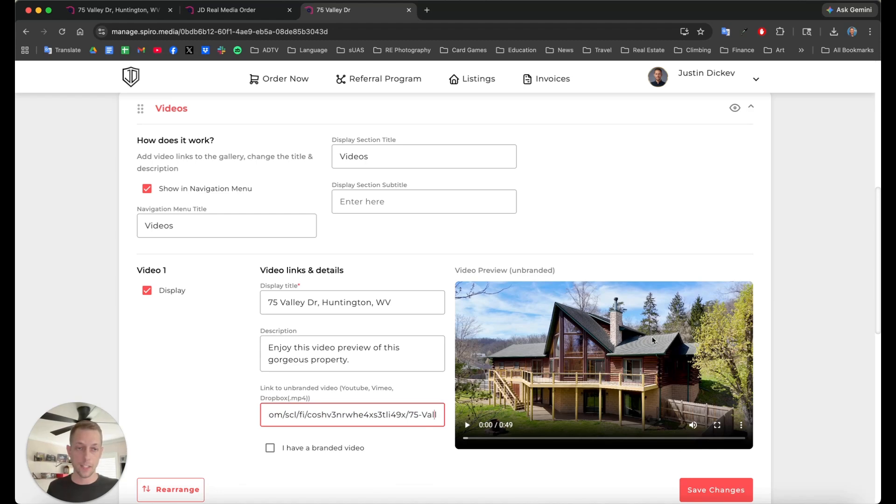
pyautogui.click(783, 210)
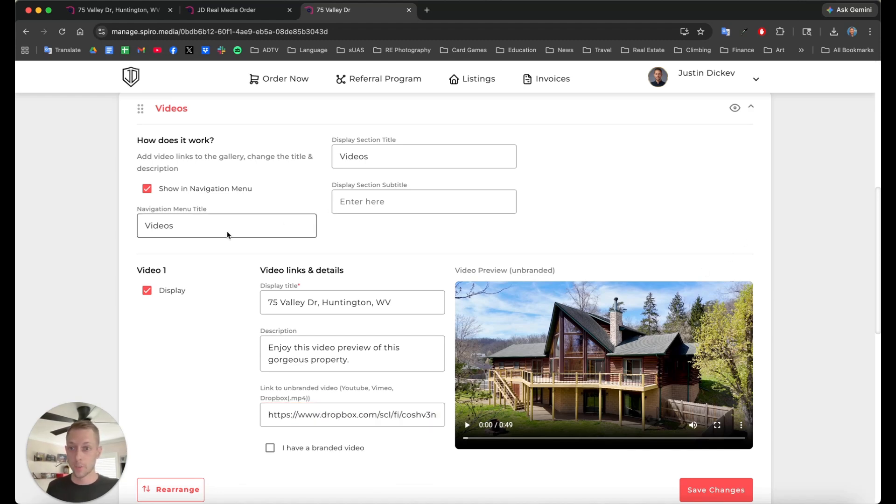
pyautogui.scroll(-2, 221, 234)
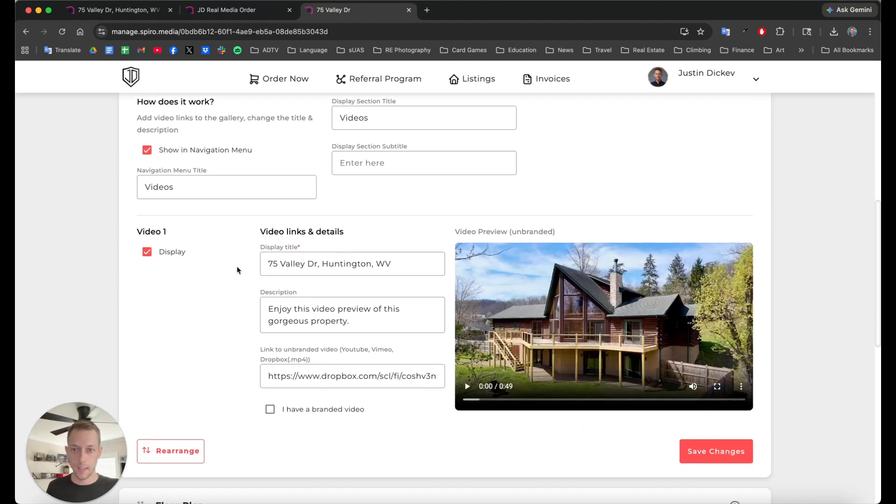
pyautogui.scroll(1, 236, 267)
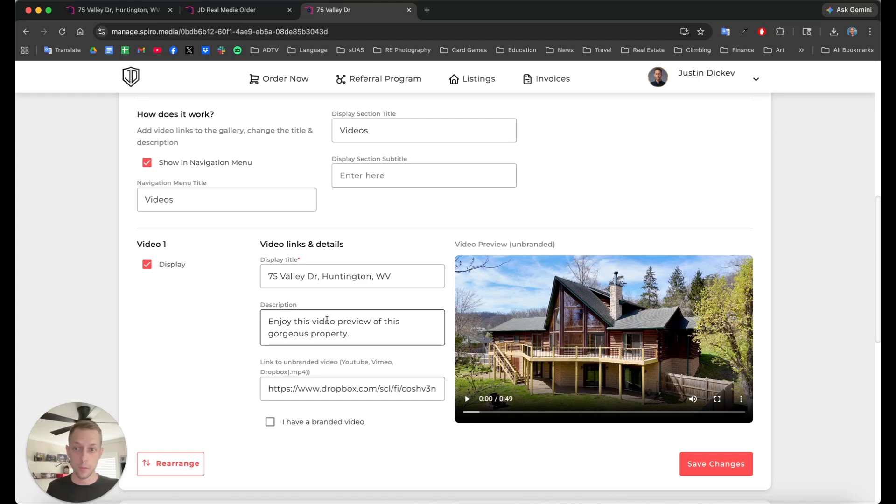
pyautogui.moveTo(286, 389); pyautogui.dragTo(402, 389)
pyautogui.click(402, 388)
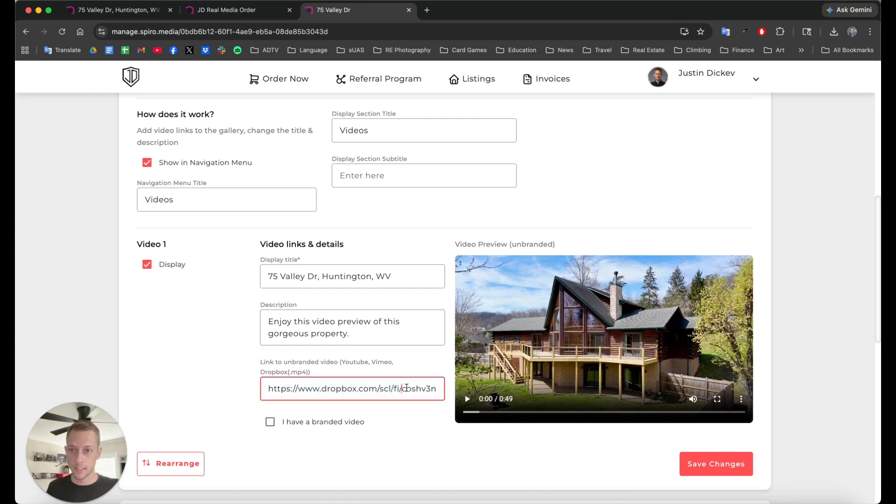
pyautogui.scroll(1, 453, 361)
pyautogui.scroll(-1, 438, 390)
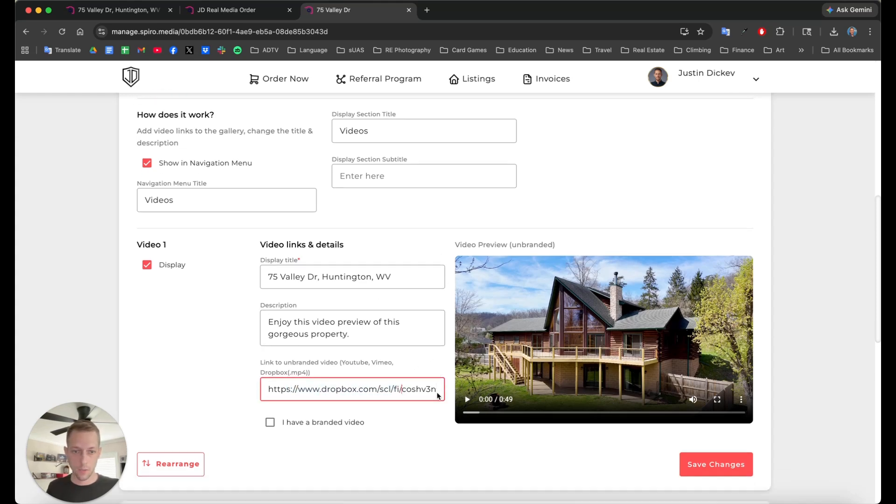
# Step: Turn the 'I have a branded video' option on, then back off
pyautogui.click(271, 422)
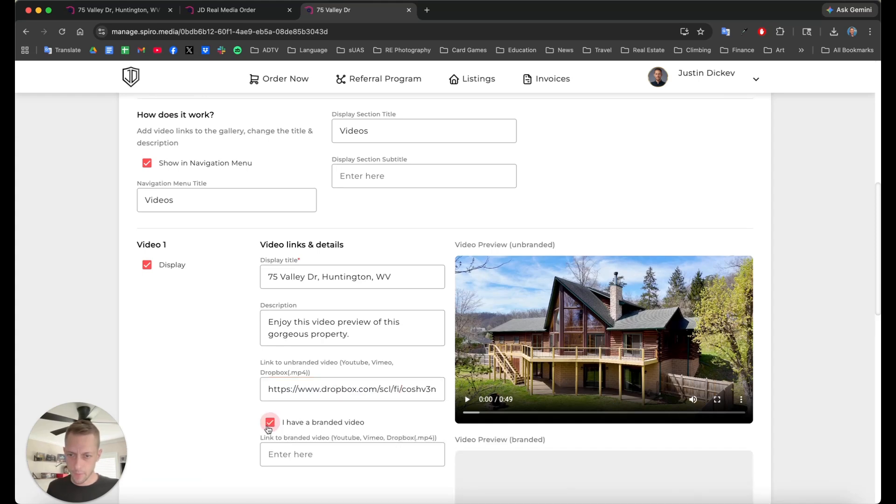
pyautogui.scroll(-6, 324, 420)
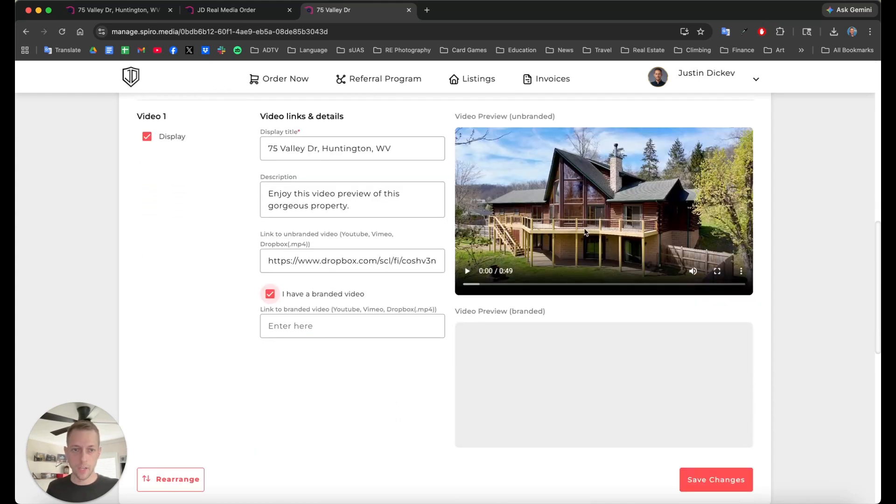
pyautogui.click(292, 322)
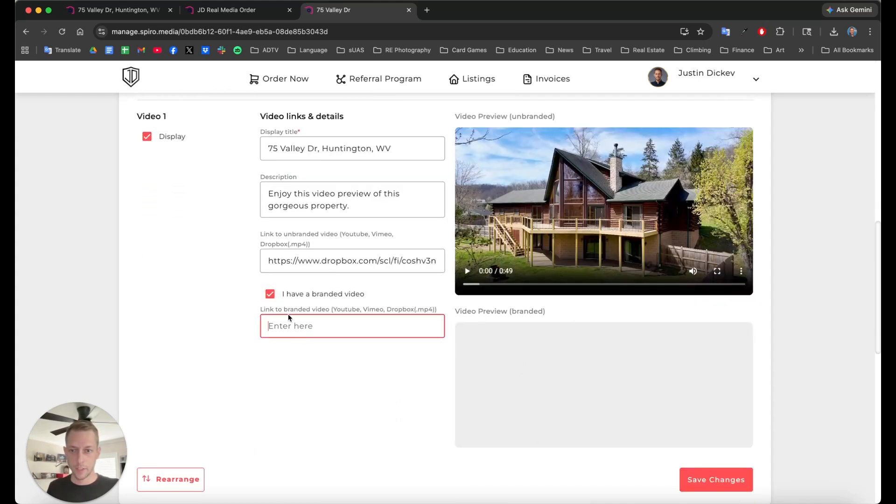
pyautogui.click(270, 294)
pyautogui.scroll(7, 316, 366)
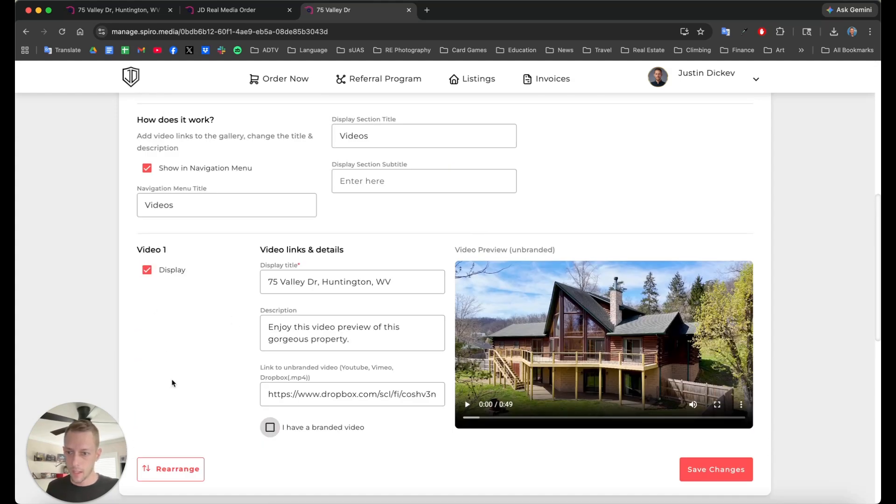
# Step: Bring up the Rearrange videos dialog and cancel it without reordering
pyautogui.click(171, 474)
pyautogui.click(317, 337)
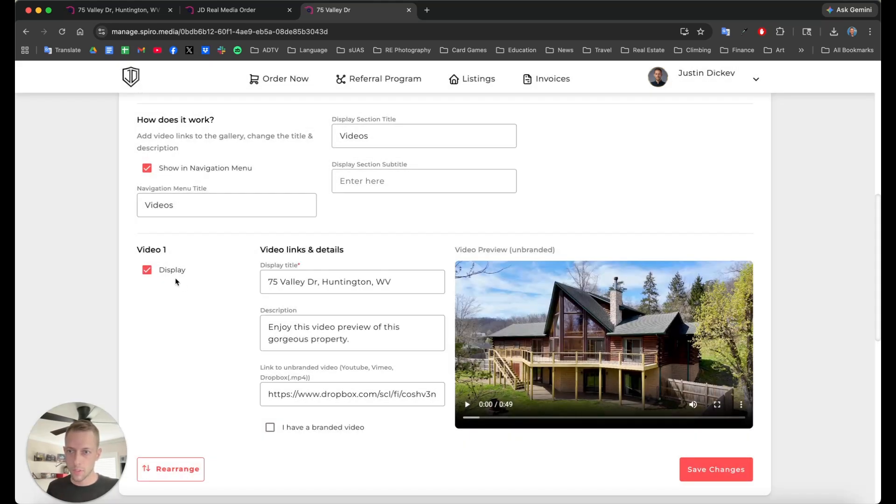
pyautogui.scroll(2, 176, 282)
pyautogui.scroll(-7, 392, 233)
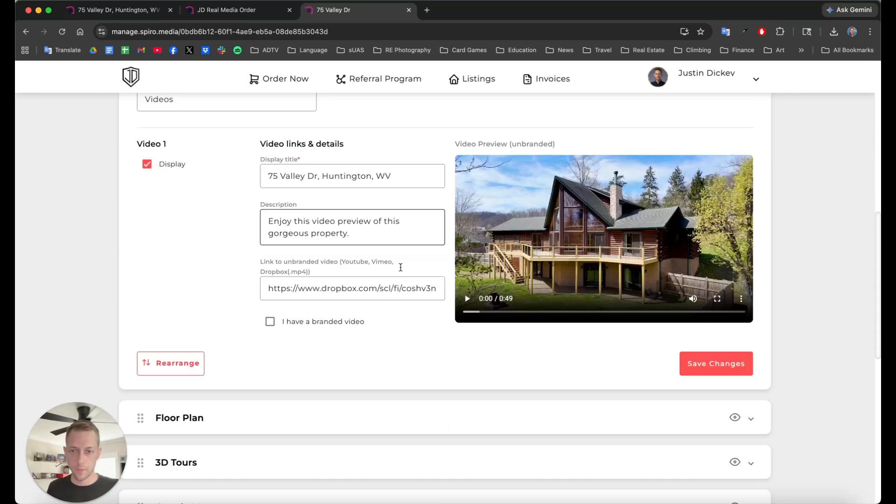
pyautogui.scroll(7, 400, 274)
# Step: Collapse Videos, expand Floor Plan, and try renaming and reordering the Lower Level plan without changes
pyautogui.click(208, 123)
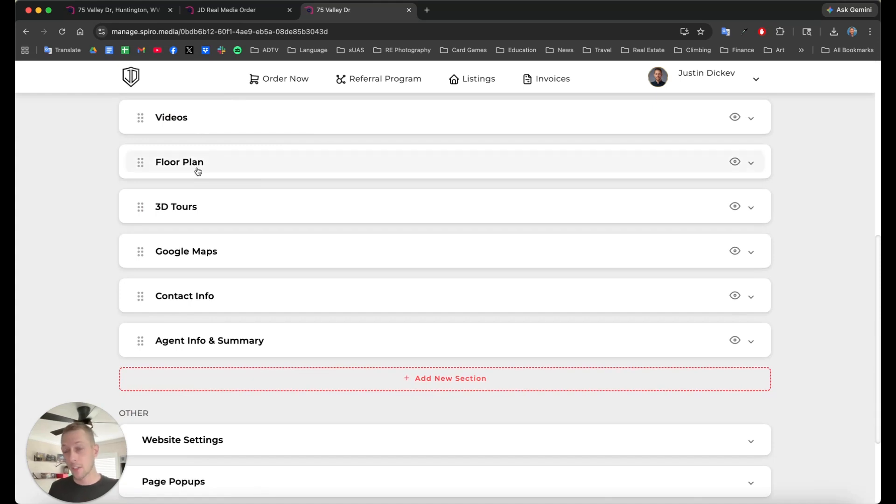
pyautogui.click(221, 169)
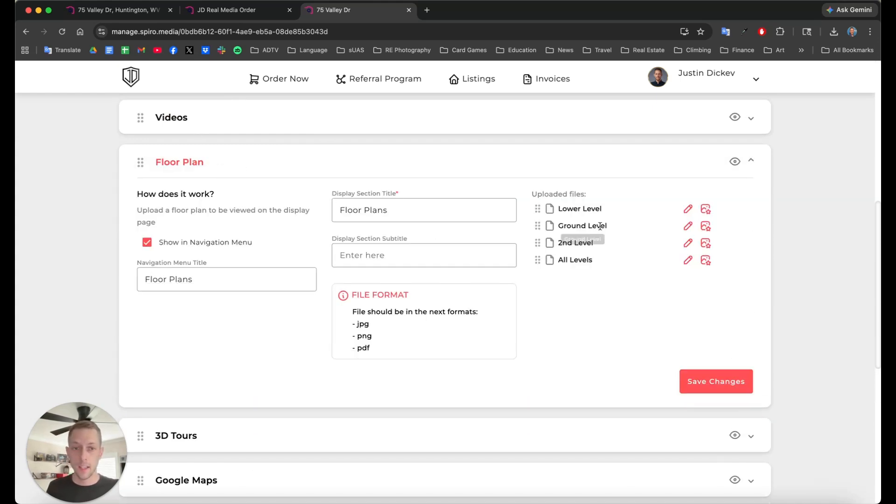
pyautogui.moveTo(557, 209); pyautogui.dragTo(602, 210)
pyautogui.click(589, 207)
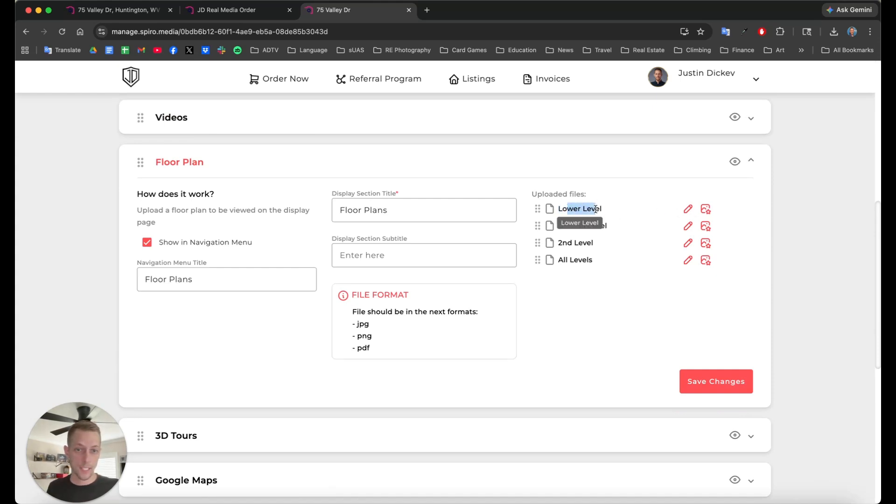
pyautogui.click(688, 209)
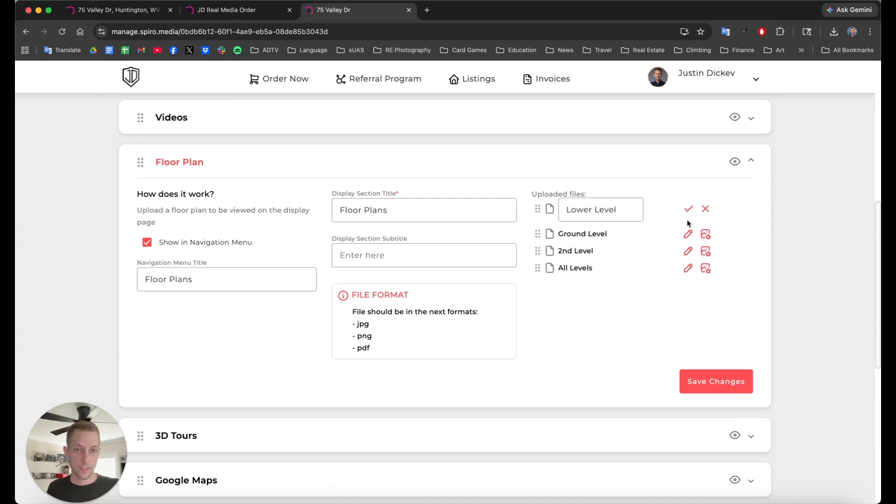
pyautogui.click(705, 211)
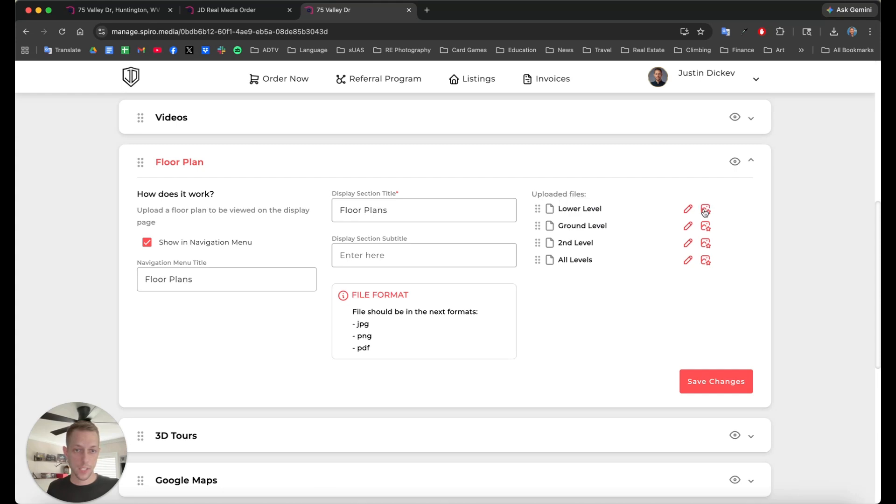
pyautogui.moveTo(540, 210)
pyautogui.mouseDown()
pyautogui.moveTo(537, 230)
pyautogui.moveTo(537, 209)
pyautogui.mouseUp()
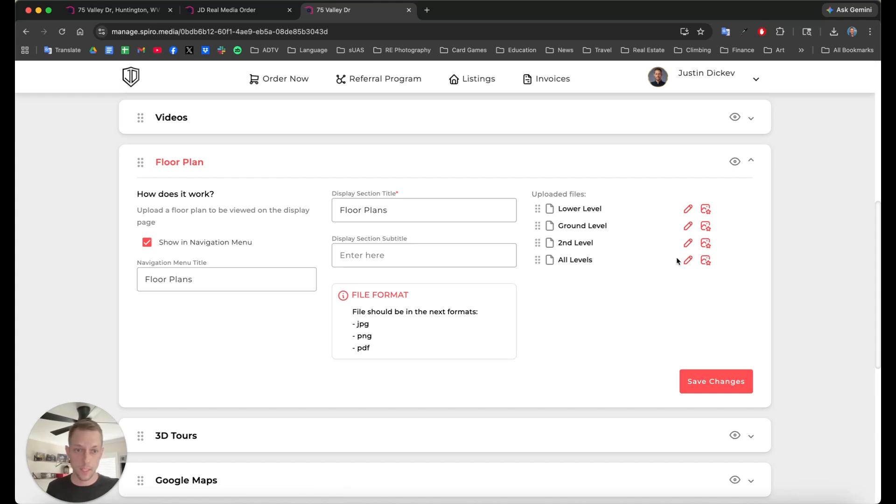
# Step: Keep the All Levels plan name, check its Plan Interactive Layers, then collapse Floor Plan
pyautogui.click(687, 261)
pyautogui.click(689, 263)
pyautogui.click(704, 262)
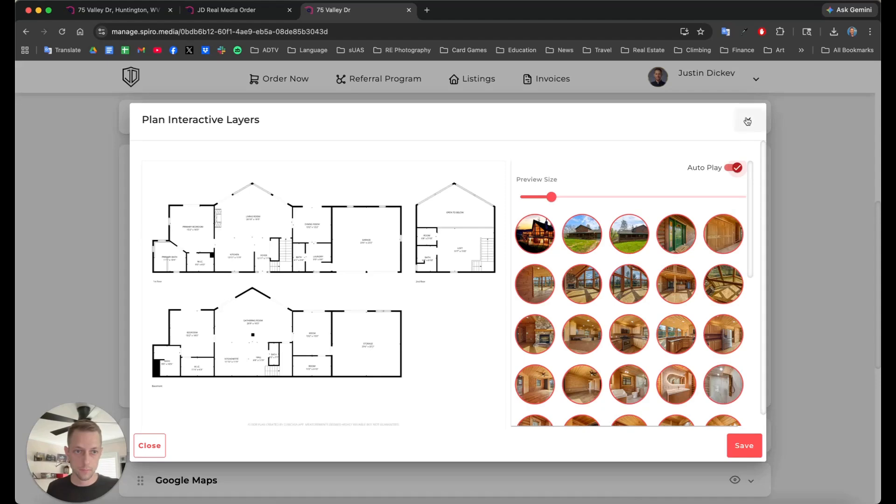
pyautogui.click(749, 121)
pyautogui.scroll(-1, 457, 304)
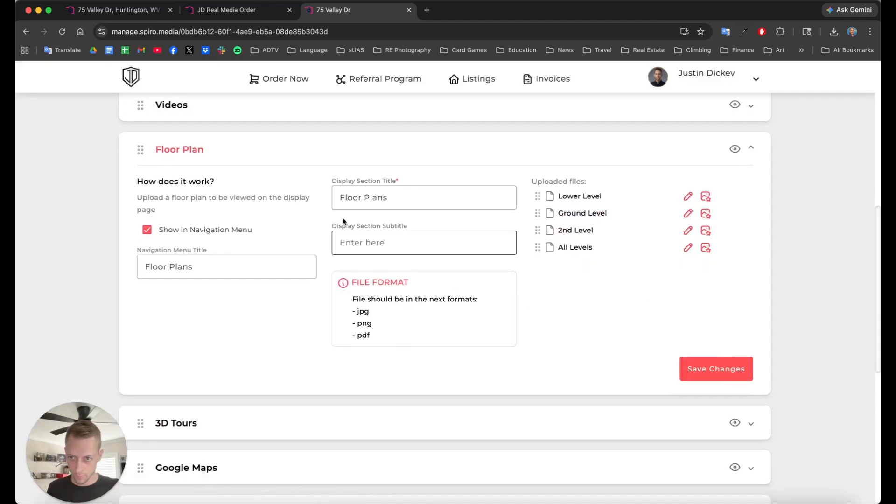
pyautogui.click(220, 149)
# Step: Expand 3D Tours and review the 3D Tour 1 link without changing it
pyautogui.click(225, 196)
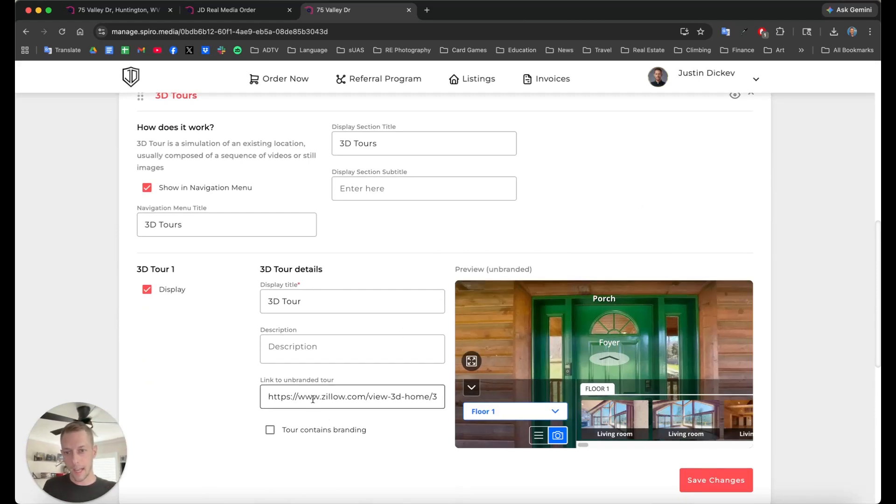
pyautogui.click(285, 396)
pyautogui.moveTo(270, 397); pyautogui.dragTo(377, 406)
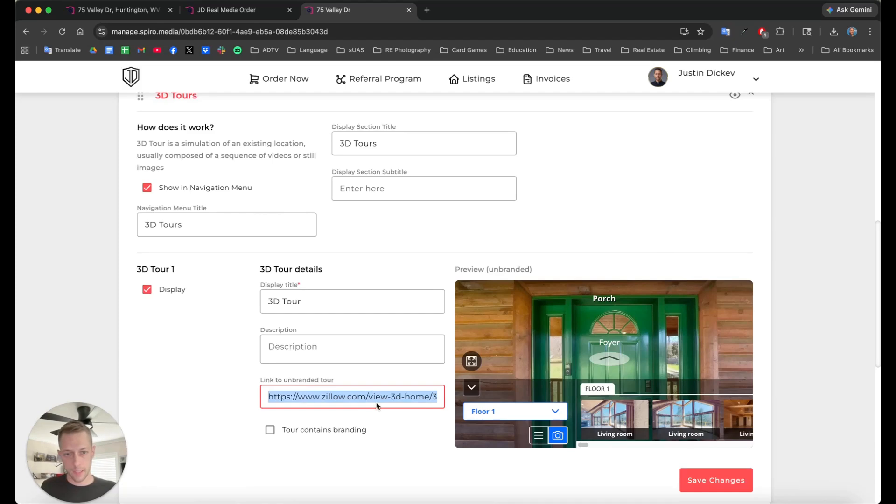
pyautogui.click(471, 250)
pyautogui.scroll(-1, 473, 263)
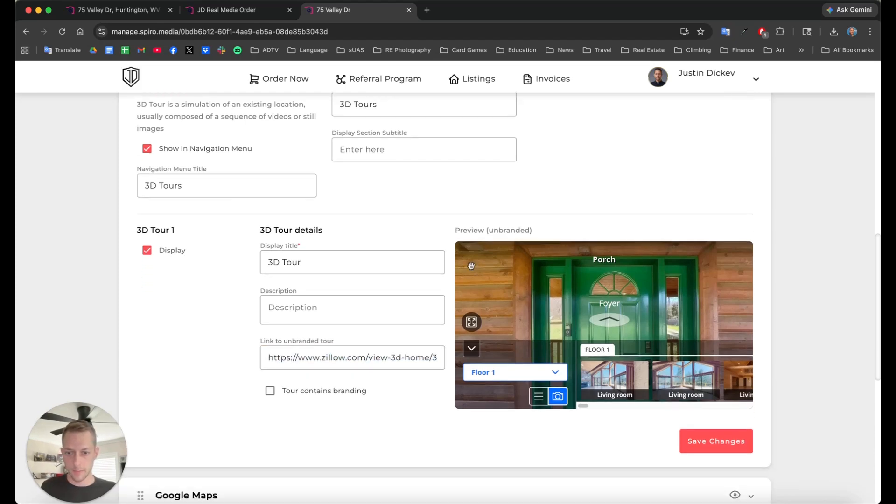
pyautogui.scroll(2, 570, 283)
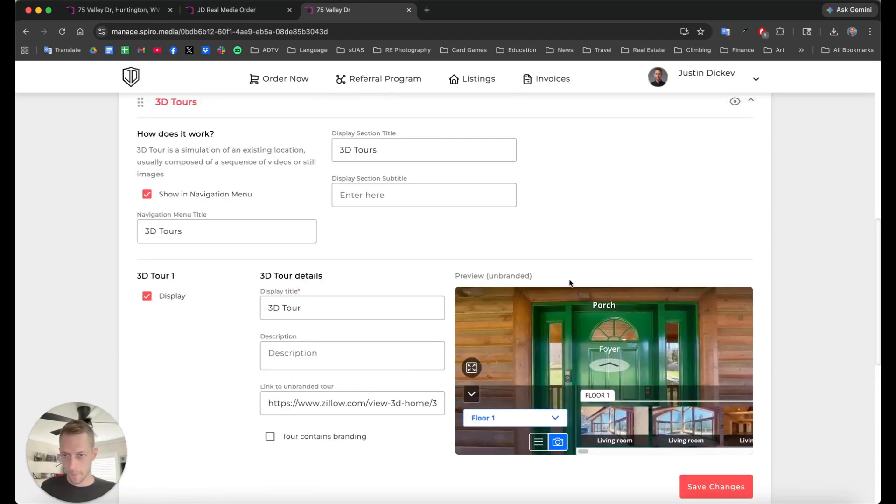
# Step: Toggle 3D Tour 1's Display off and back on, then switch to Google Maps settings
pyautogui.click(147, 299)
pyautogui.click(149, 298)
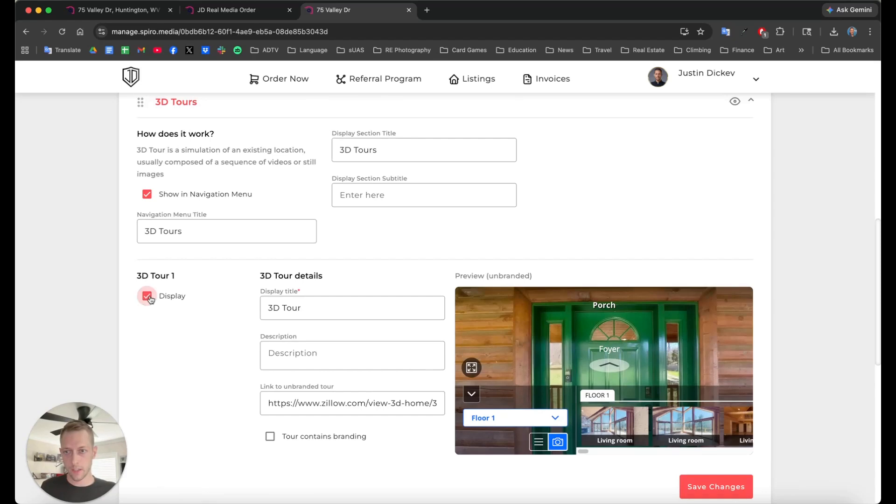
pyautogui.click(149, 297)
pyautogui.click(149, 297)
pyautogui.click(257, 246)
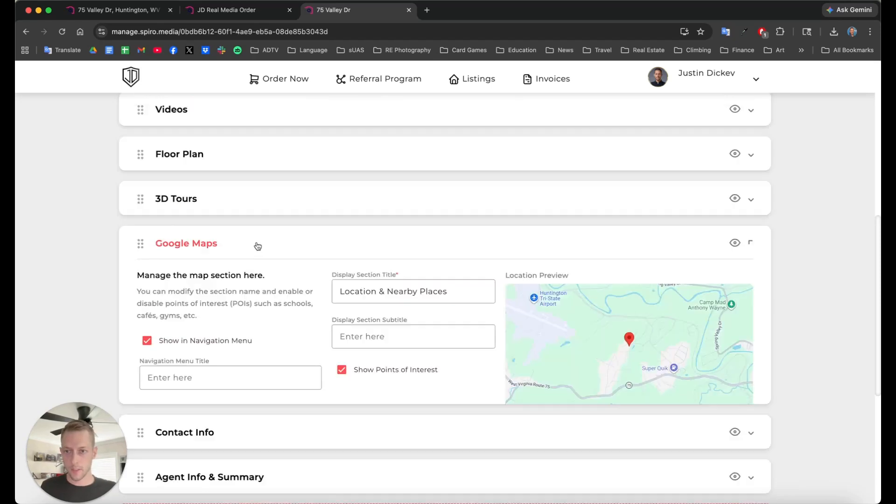
# Step: Hide and unhide Google Maps with its eye icon, then expand Contact Info's settings
pyautogui.scroll(-1, 322, 251)
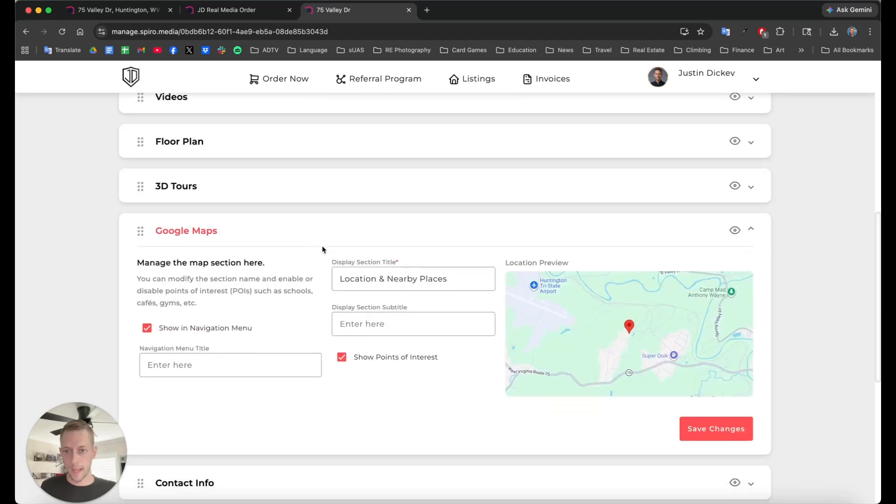
pyautogui.click(734, 225)
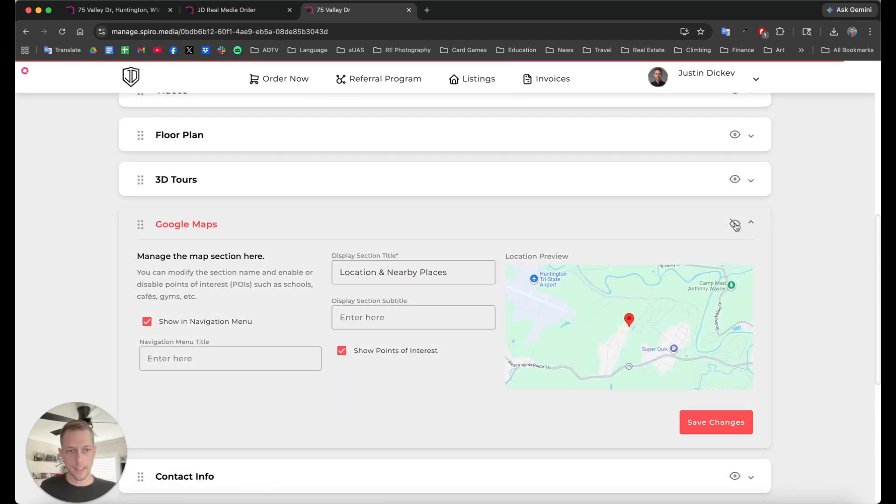
pyautogui.click(735, 225)
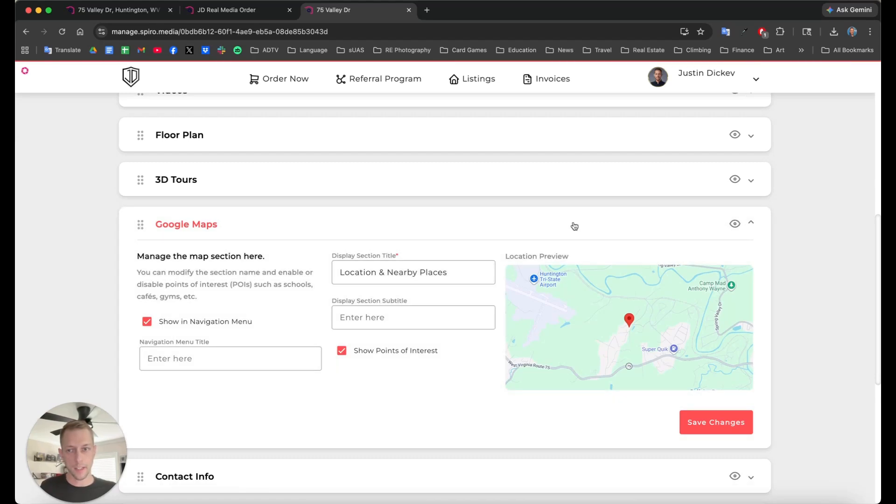
pyautogui.click(275, 217)
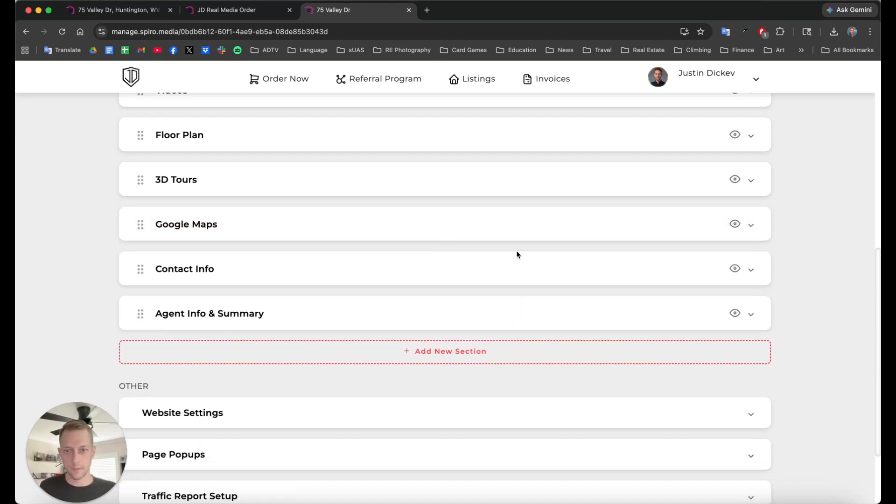
pyautogui.click(230, 275)
pyautogui.scroll(-1, 378, 283)
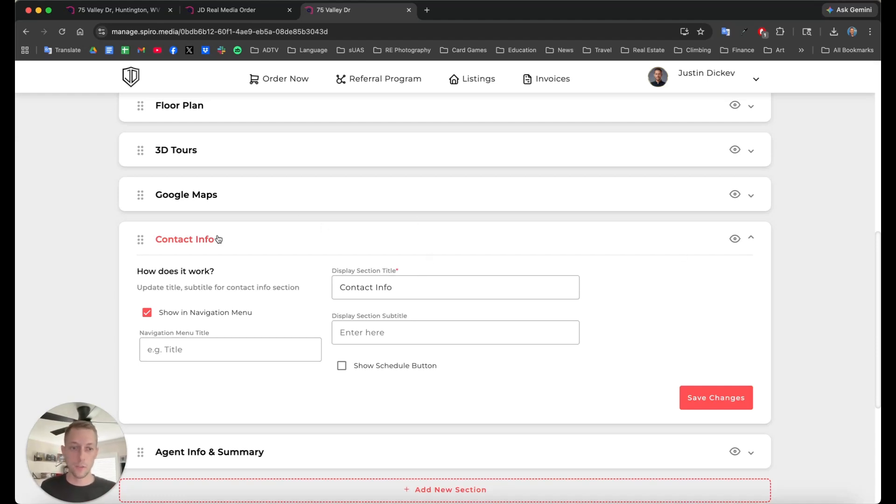
pyautogui.click(423, 251)
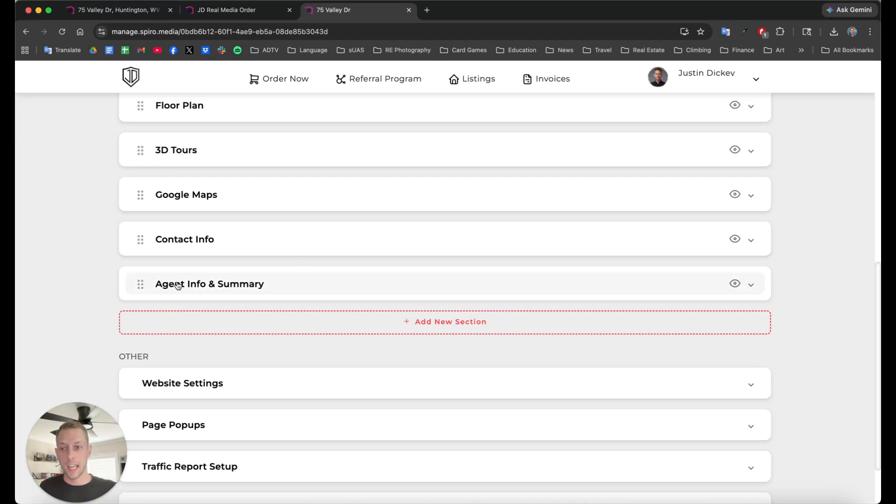
pyautogui.click(272, 286)
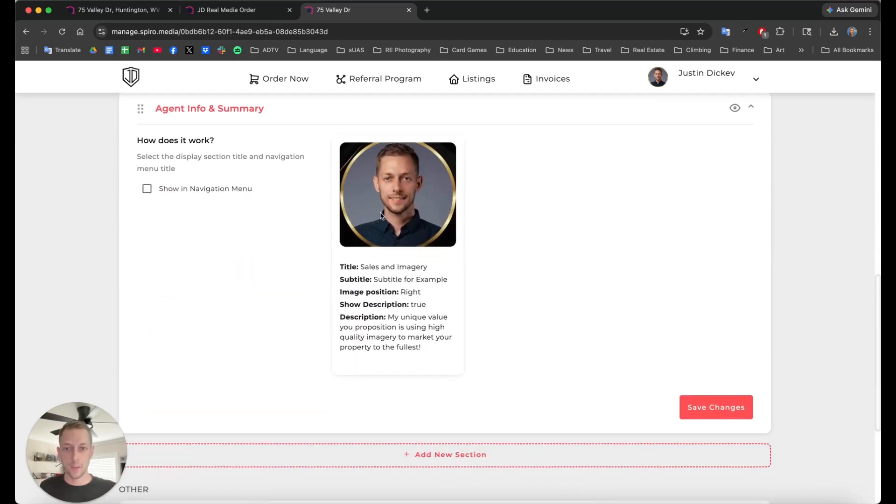
pyautogui.moveTo(340, 267); pyautogui.dragTo(425, 351)
pyautogui.click(427, 353)
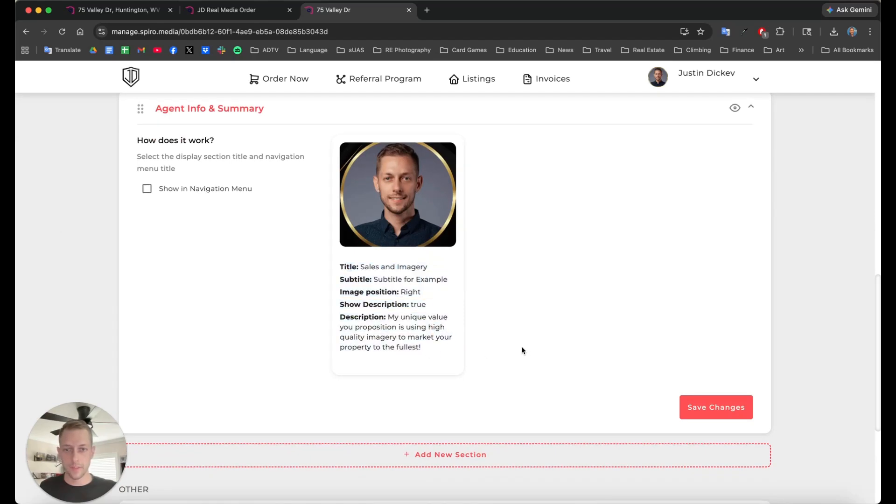
pyautogui.scroll(2, 440, 271)
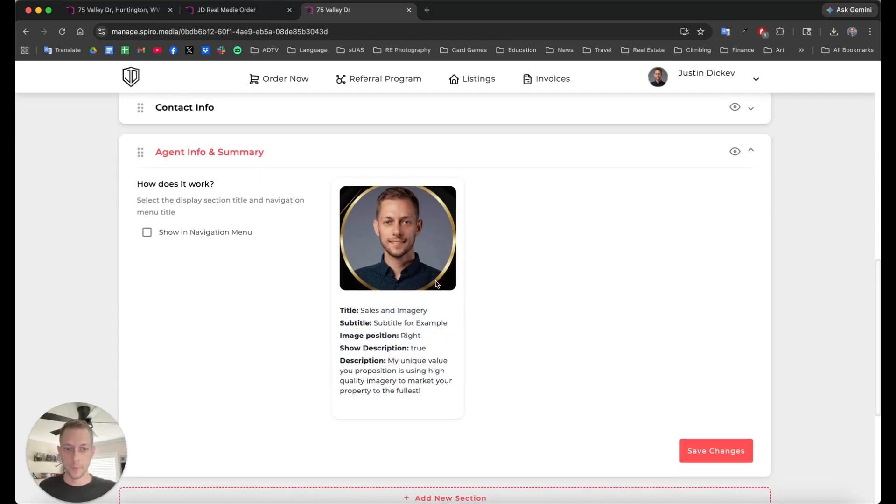
pyautogui.click(716, 451)
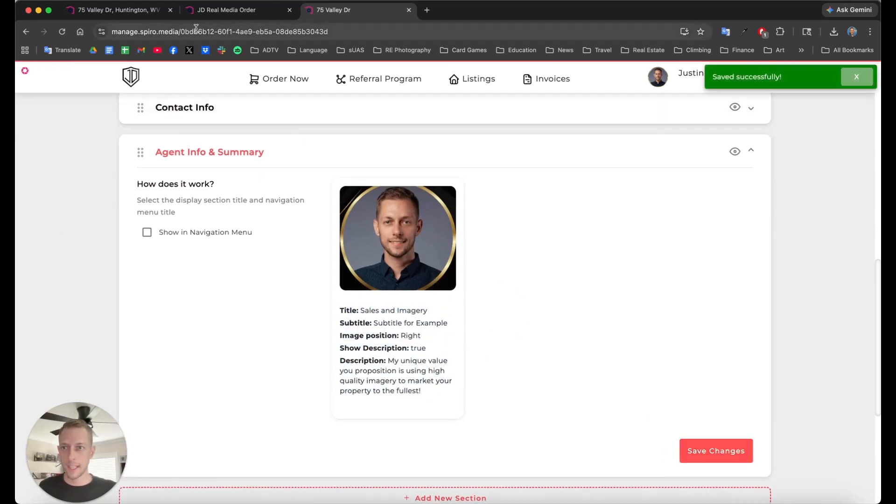
pyautogui.click(131, 10)
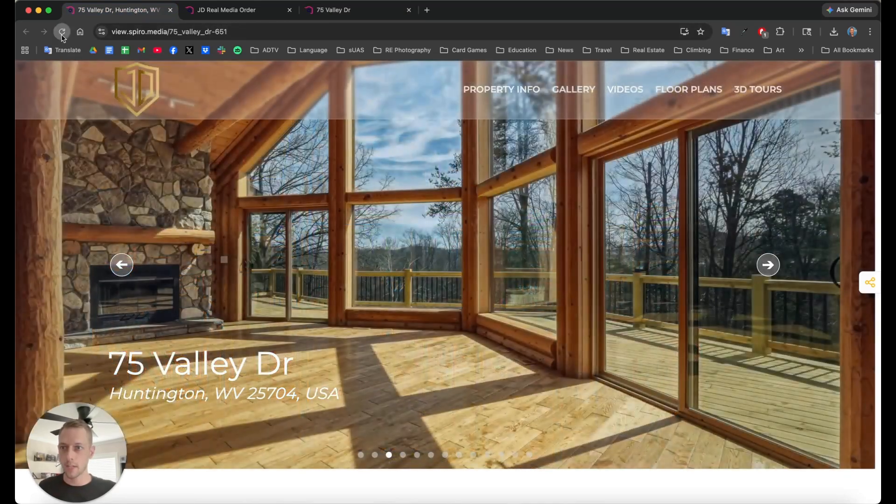
# Step: Reload the property page and scroll down to the SALES AND IMAGERY block
pyautogui.click(62, 32)
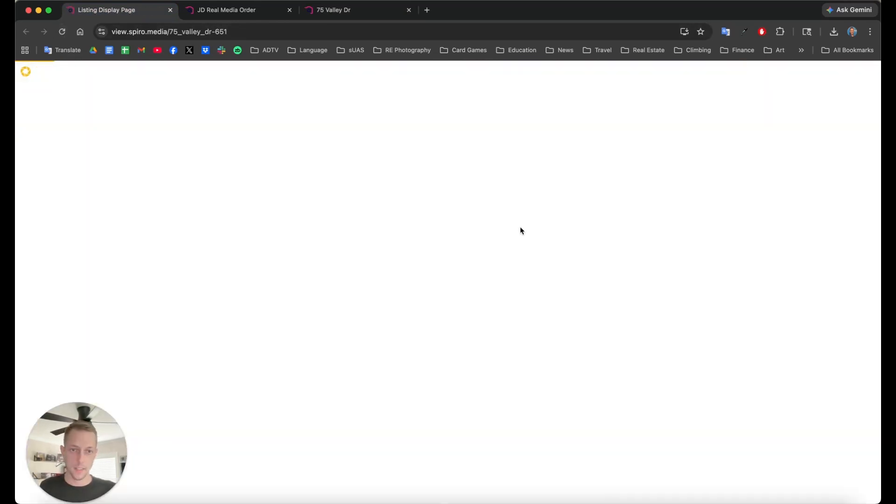
pyautogui.scroll(-20, 717, 221)
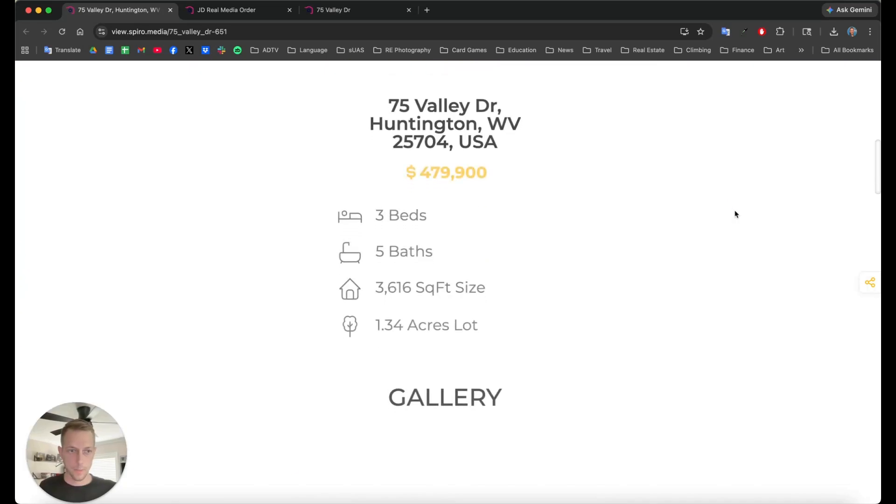
pyautogui.scroll(-10, 739, 281)
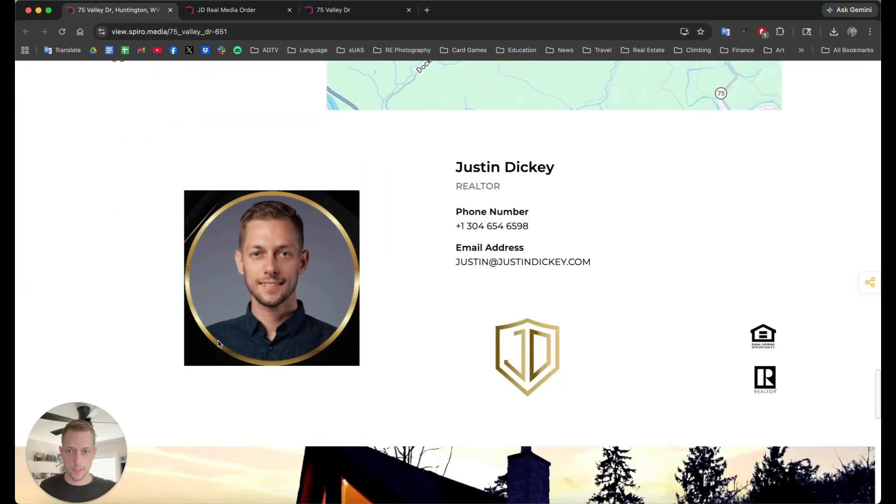
pyautogui.scroll(-15, 590, 290)
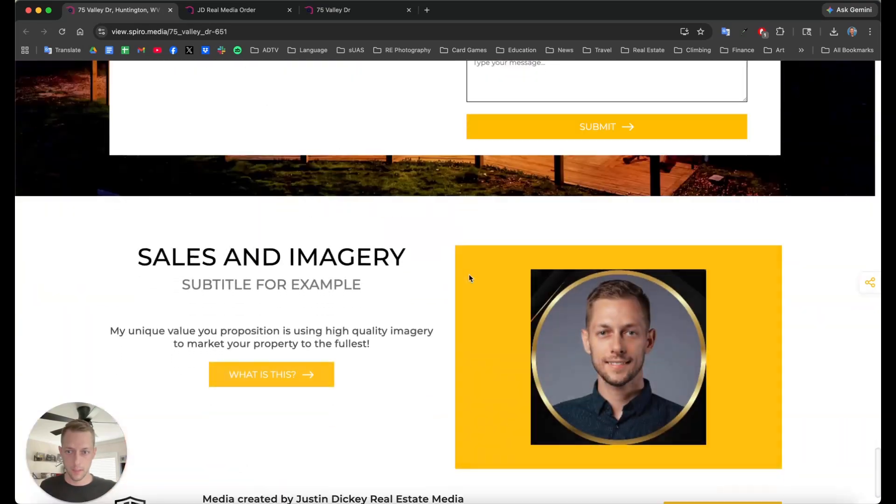
pyautogui.scroll(-3, 401, 201)
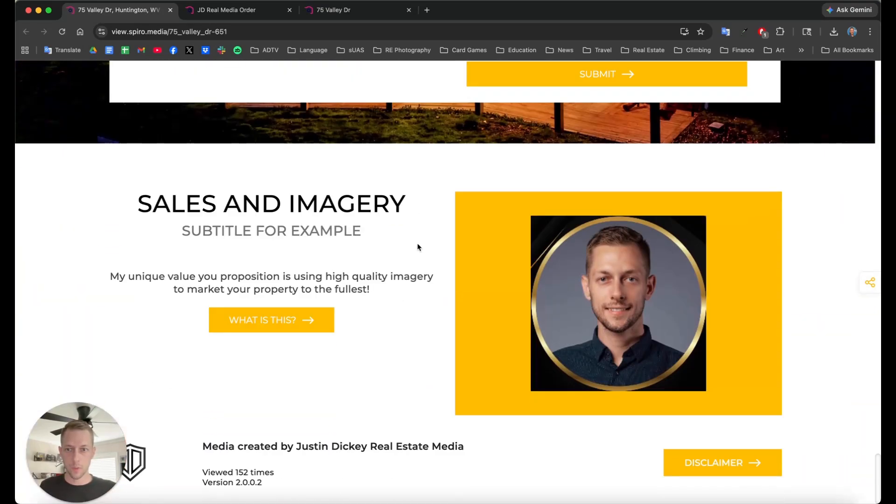
pyautogui.moveTo(137, 206); pyautogui.dragTo(374, 206)
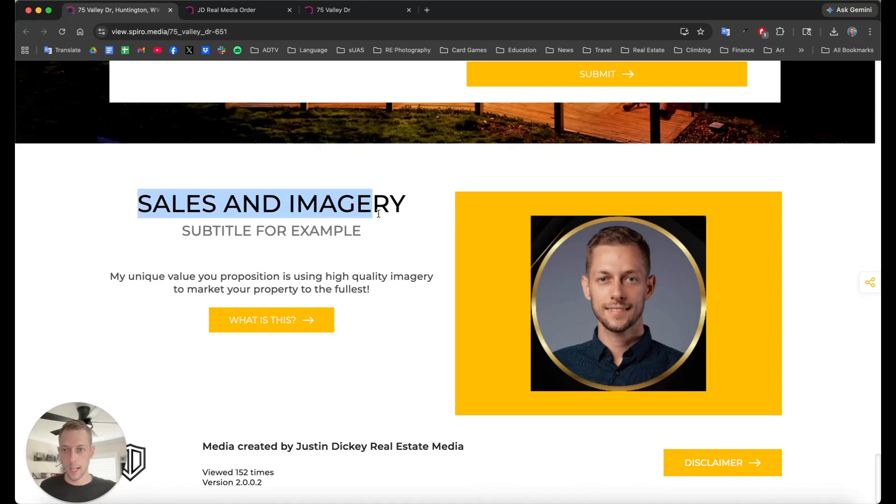
pyautogui.moveTo(182, 230); pyautogui.dragTo(357, 230)
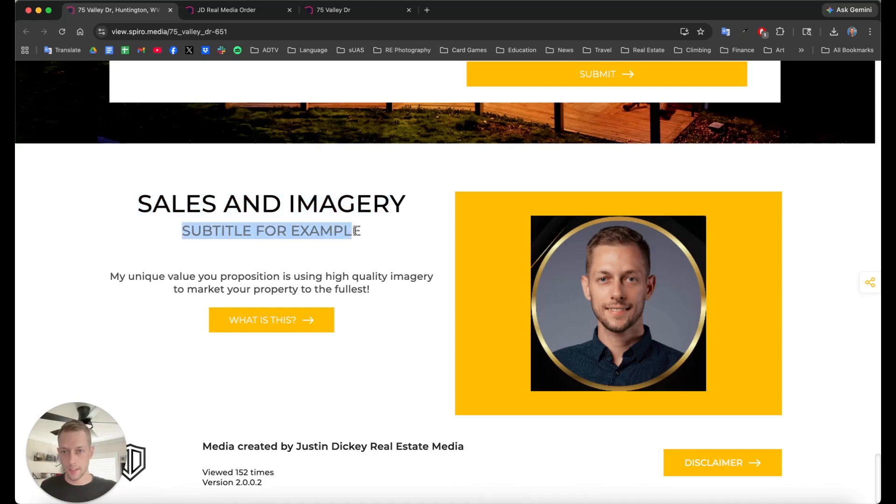
# Step: Test the block's WHAT IS THIS? link twice, closing the linked site, then return to the editor
pyautogui.click(285, 324)
pyautogui.press('super+w')
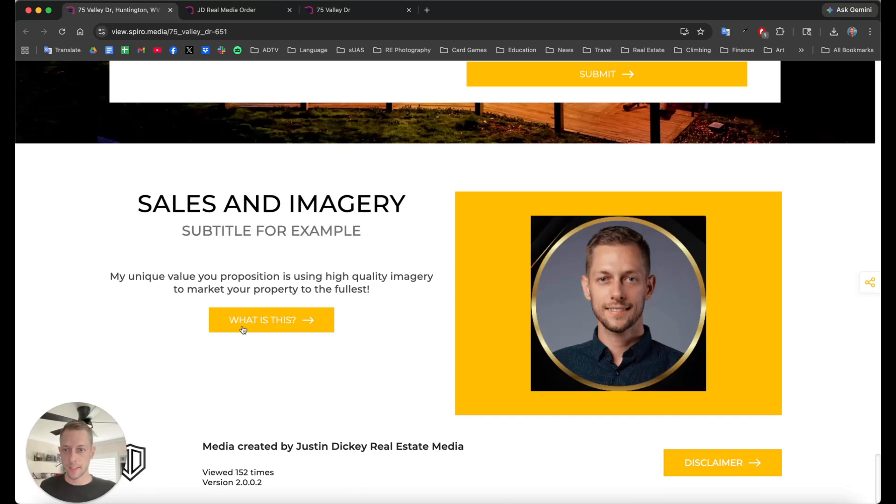
pyautogui.click(286, 320)
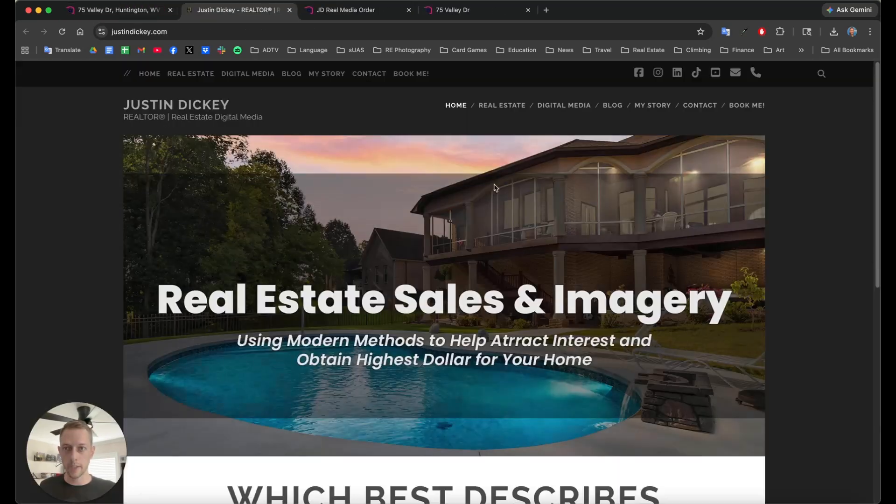
pyautogui.press('super+w')
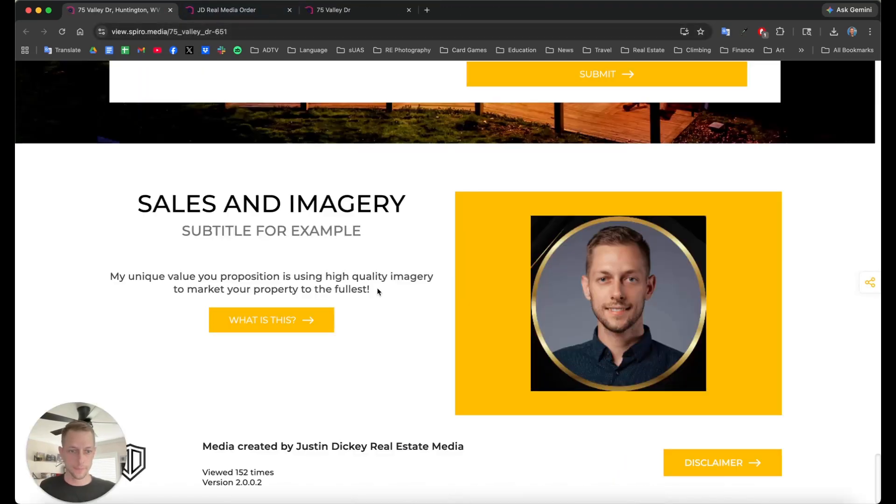
pyautogui.scroll(15, 391, 323)
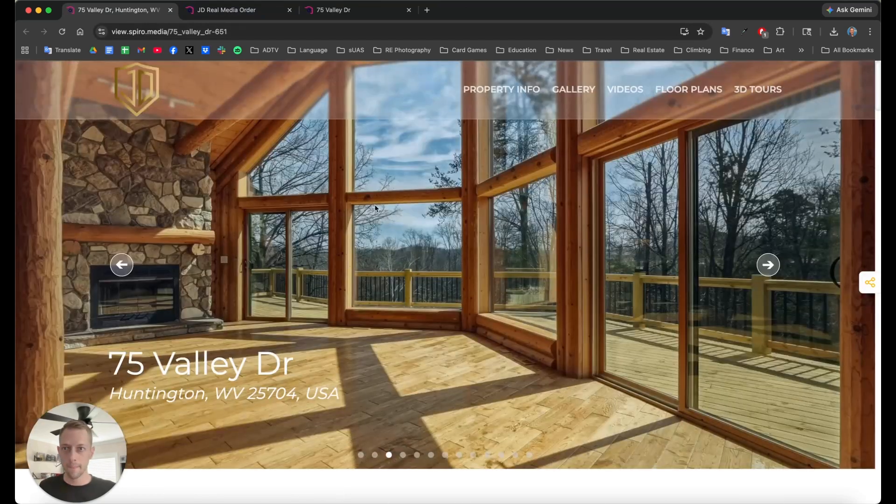
pyautogui.click(230, 9)
# Step: Back in the editor, hide Agent Info & Summary, save, and start adding a new section
pyautogui.hotkey('ctrl', 'Tab')
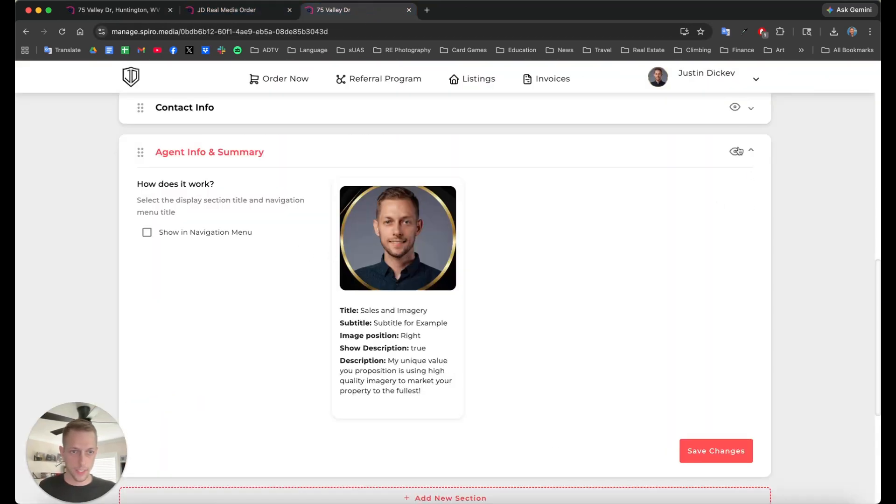
pyautogui.click(737, 151)
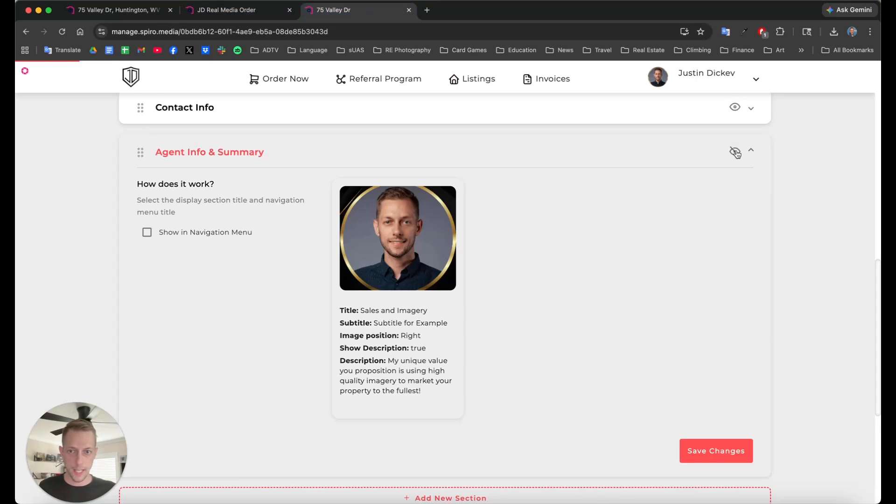
pyautogui.click(717, 451)
pyautogui.scroll(-5, 622, 280)
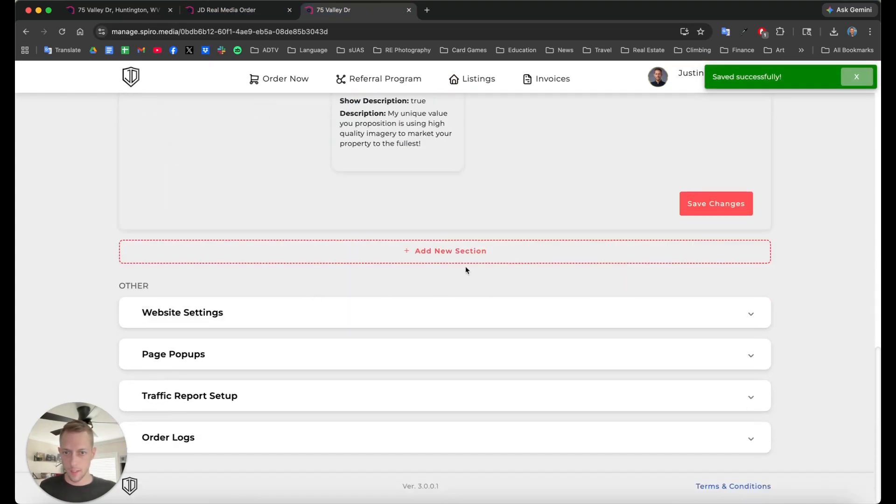
pyautogui.click(462, 254)
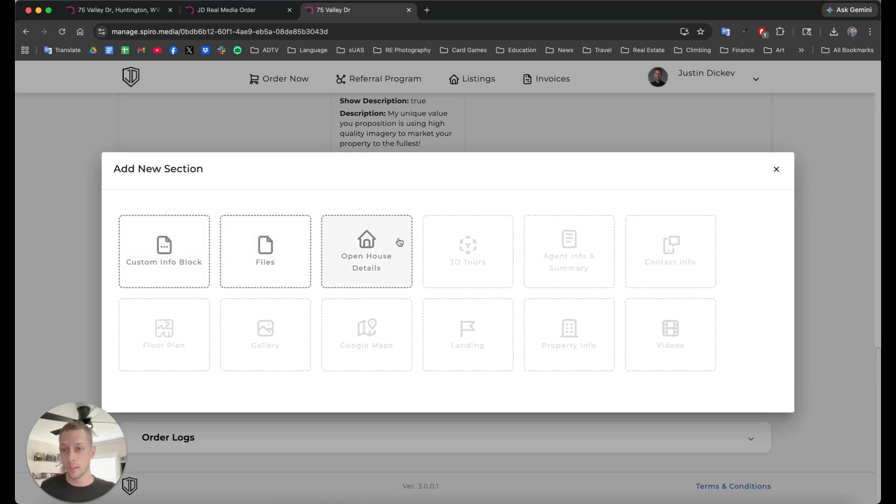
# Step: Add a Custom Info Block section, expand its settings, and hide it from the website
pyautogui.click(175, 269)
pyautogui.scroll(5, 477, 305)
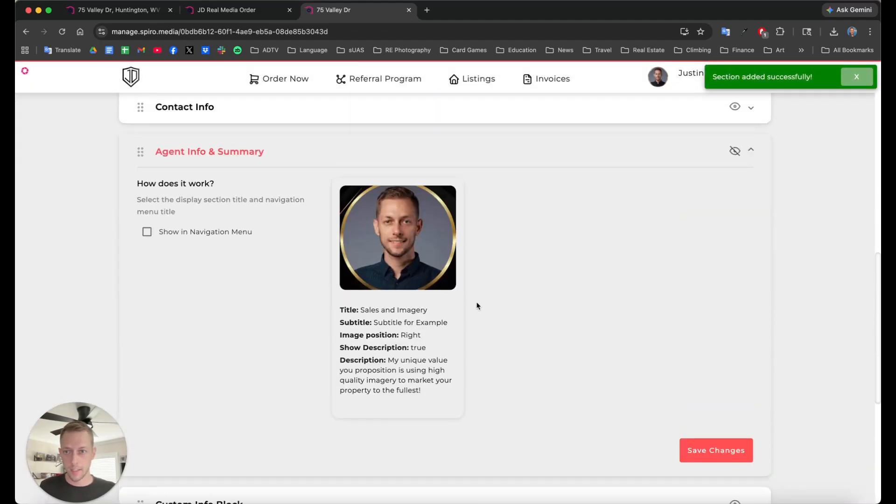
pyautogui.click(752, 181)
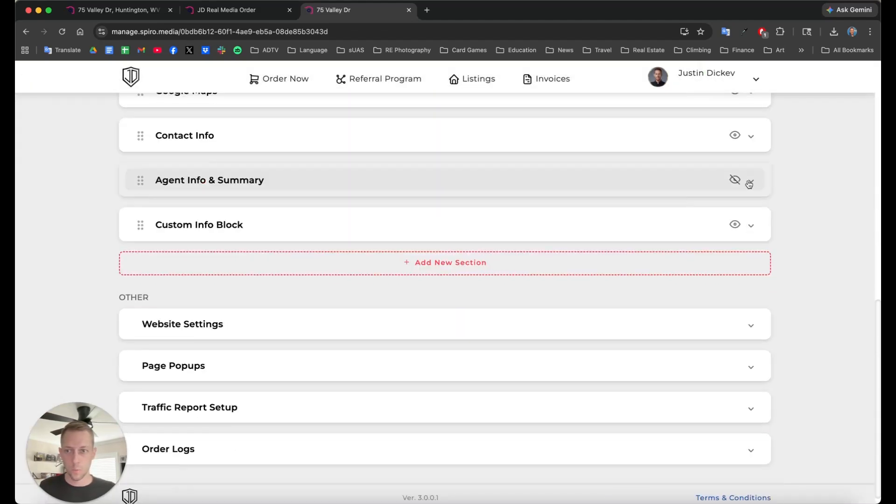
pyautogui.click(296, 234)
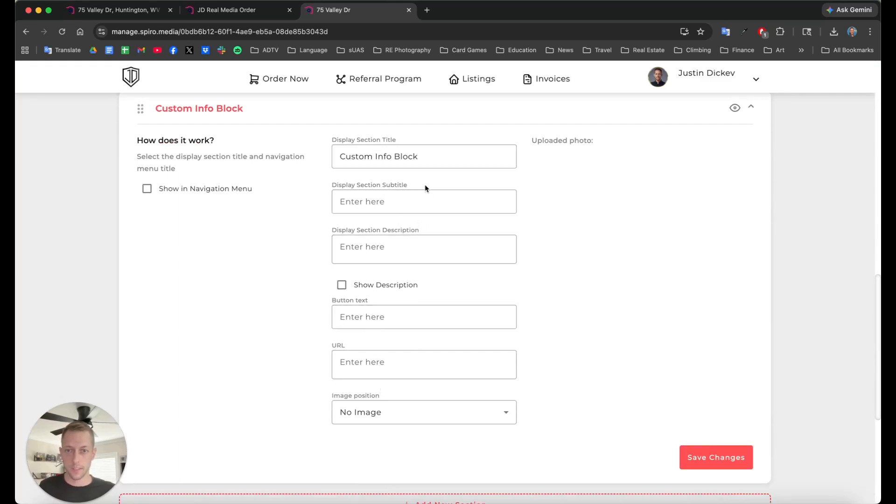
pyautogui.click(736, 108)
pyautogui.scroll(6, 688, 281)
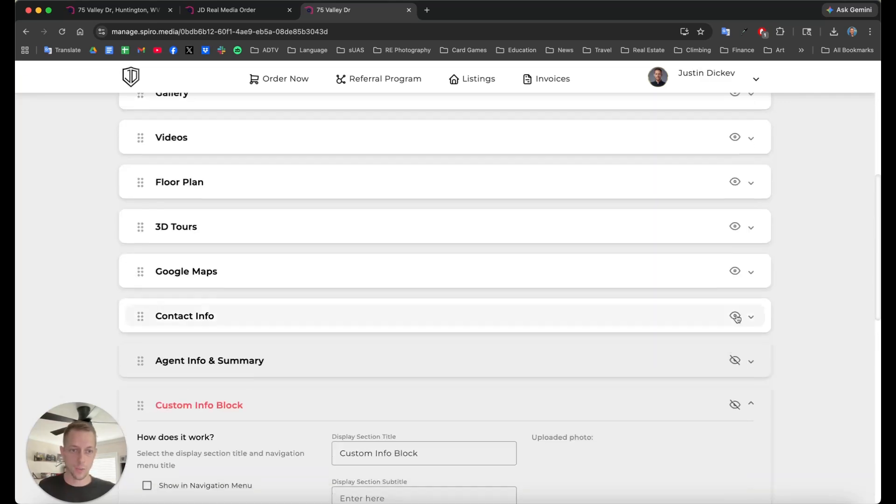
pyautogui.scroll(-12, 737, 319)
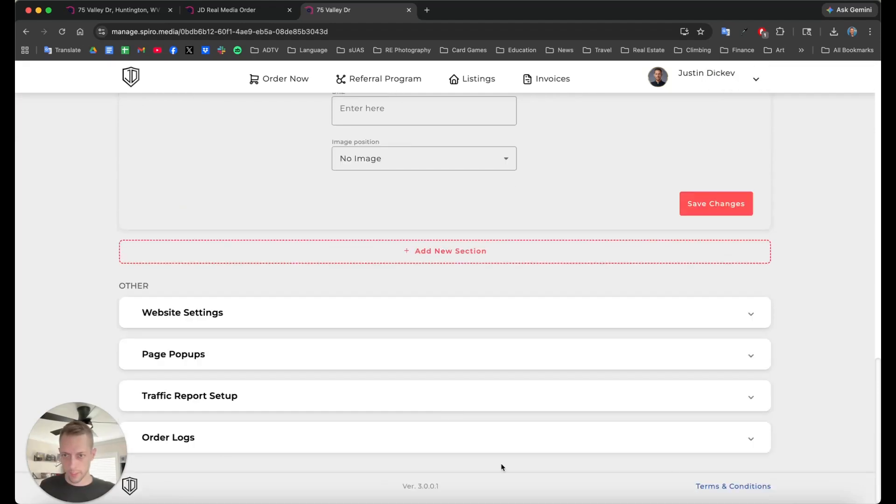
pyautogui.scroll(2, 443, 267)
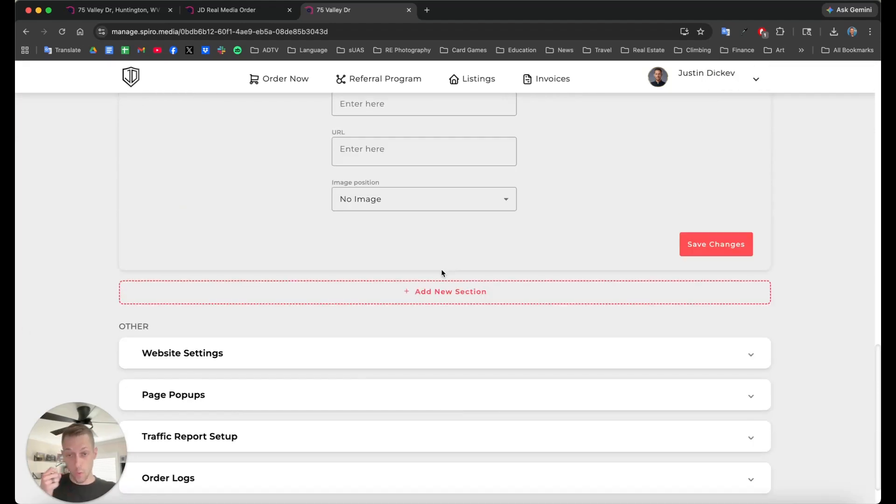
pyautogui.scroll(-2, 384, 299)
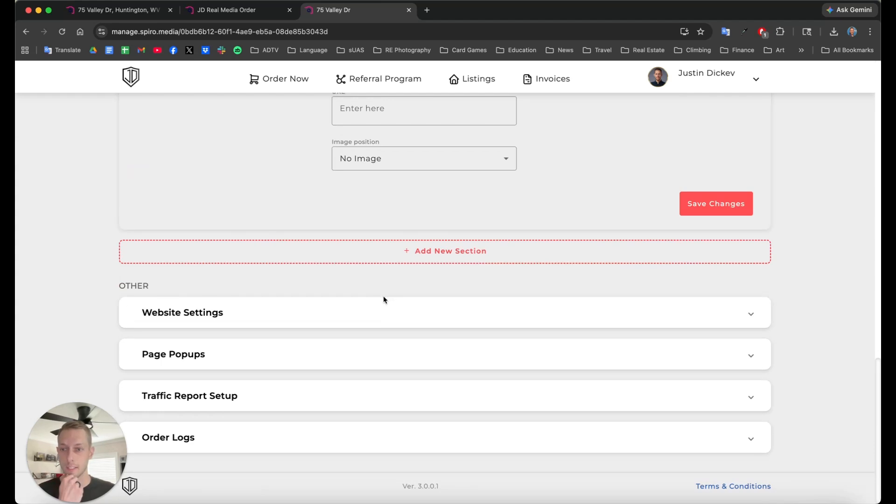
# Step: Expand Website Settings, keep The Zephyr as the theme, and leave the URL slug unchanged
pyautogui.click(222, 322)
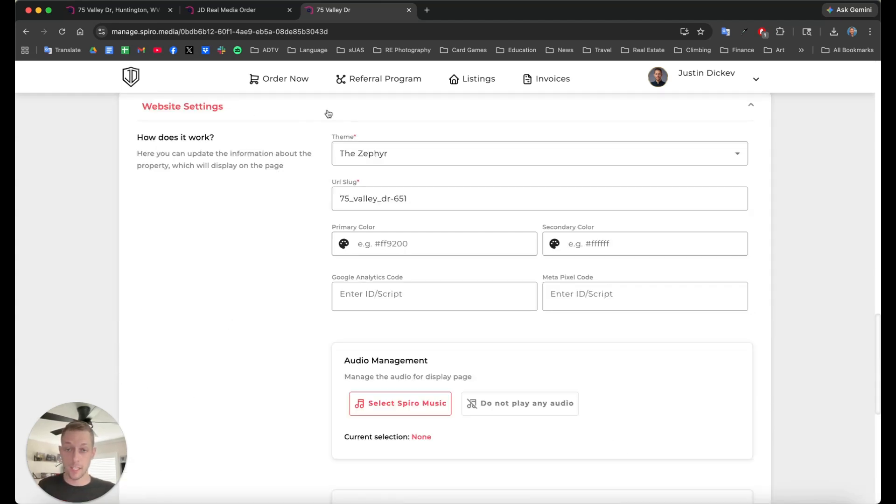
pyautogui.click(430, 161)
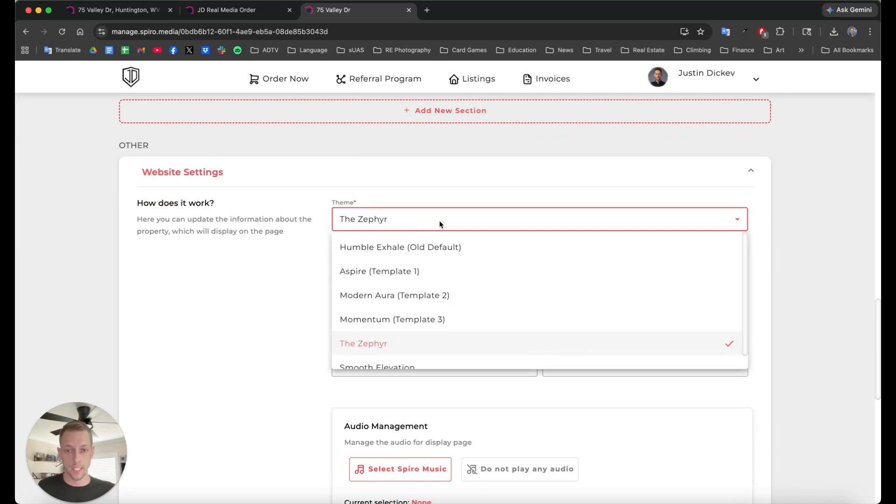
pyautogui.scroll(-1, 402, 337)
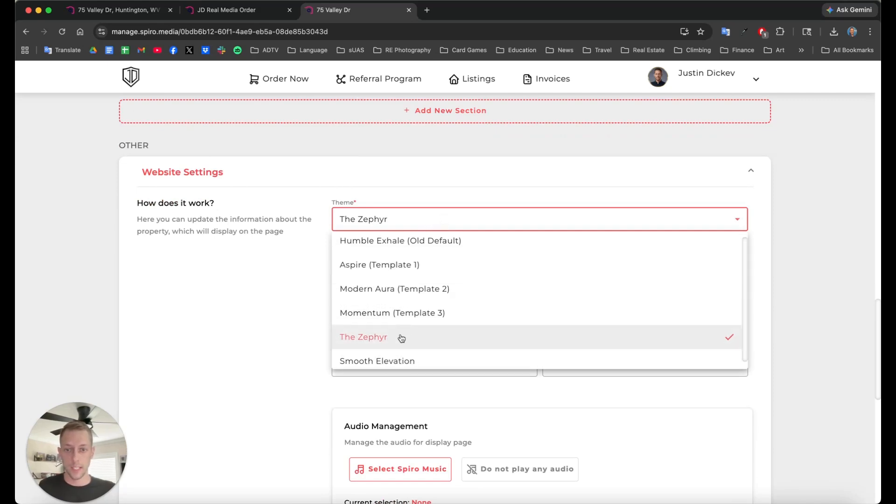
pyautogui.click(400, 335)
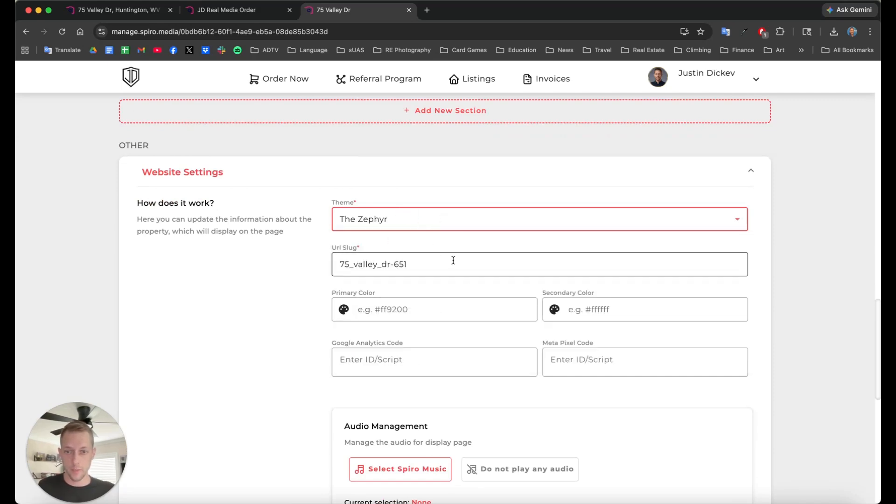
pyautogui.moveTo(415, 264); pyautogui.dragTo(340, 264)
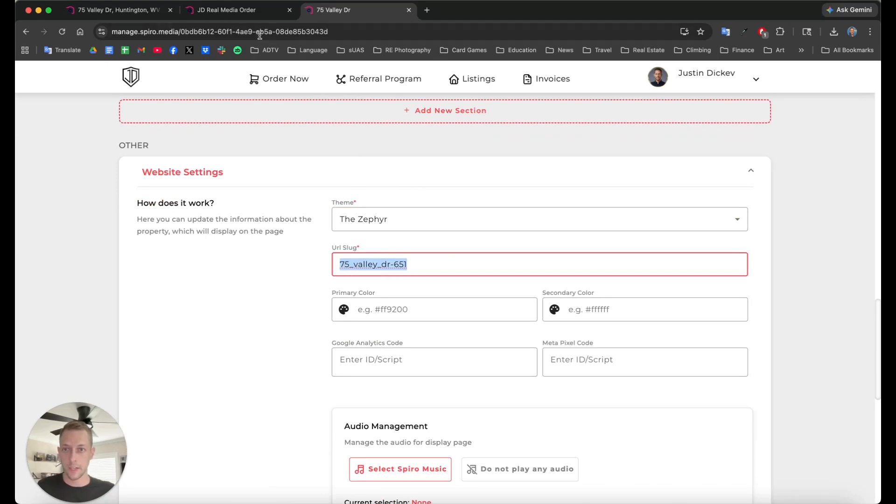
pyautogui.click(347, 267)
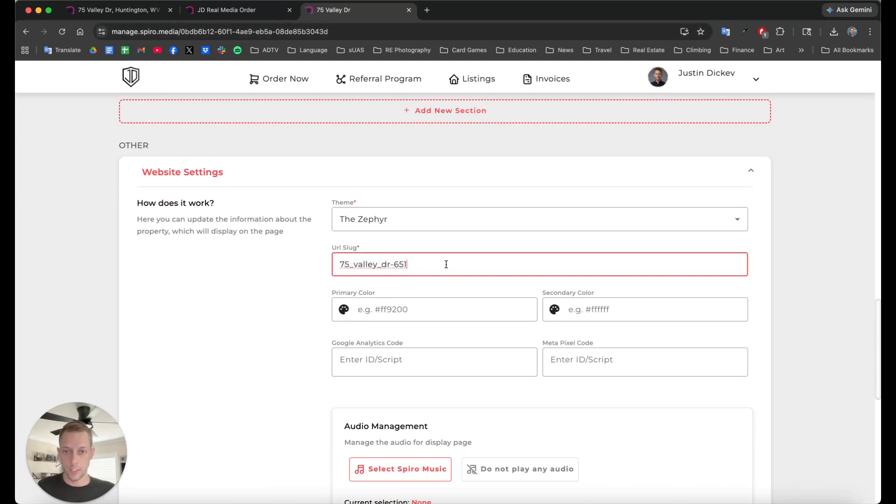
pyautogui.moveTo(444, 260); pyautogui.dragTo(364, 264)
pyautogui.scroll(-3, 461, 306)
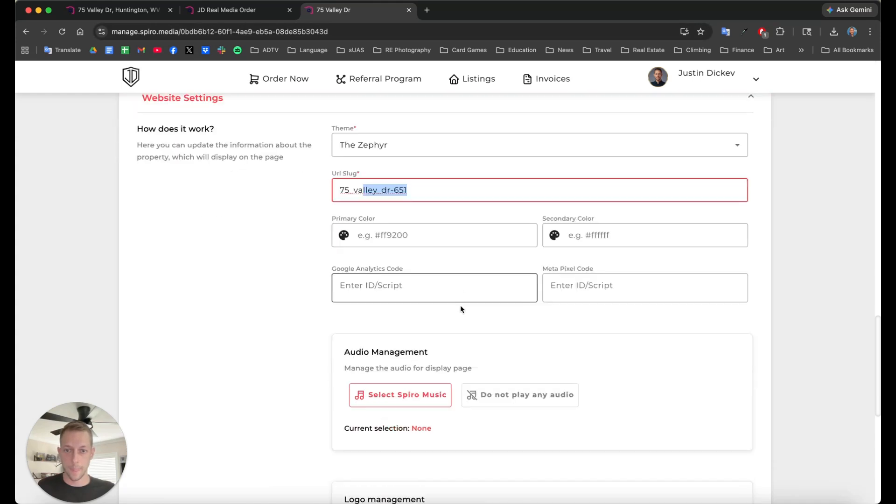
# Step: Set the primary colour to green #67ff00 using the colour picker
pyautogui.click(429, 235)
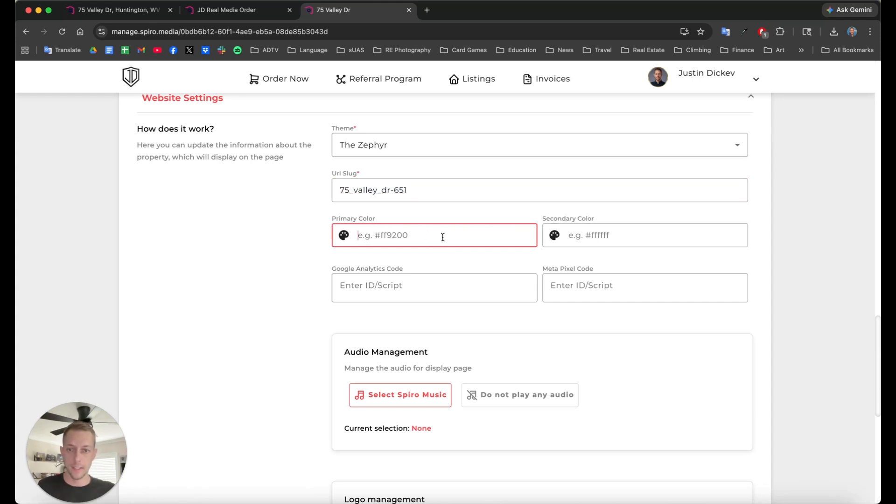
pyautogui.click(344, 236)
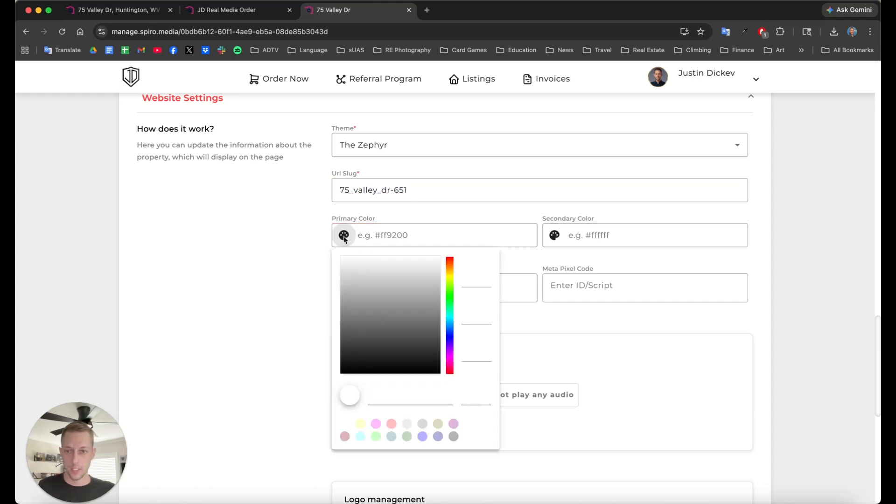
pyautogui.click(449, 288)
pyautogui.click(292, 243)
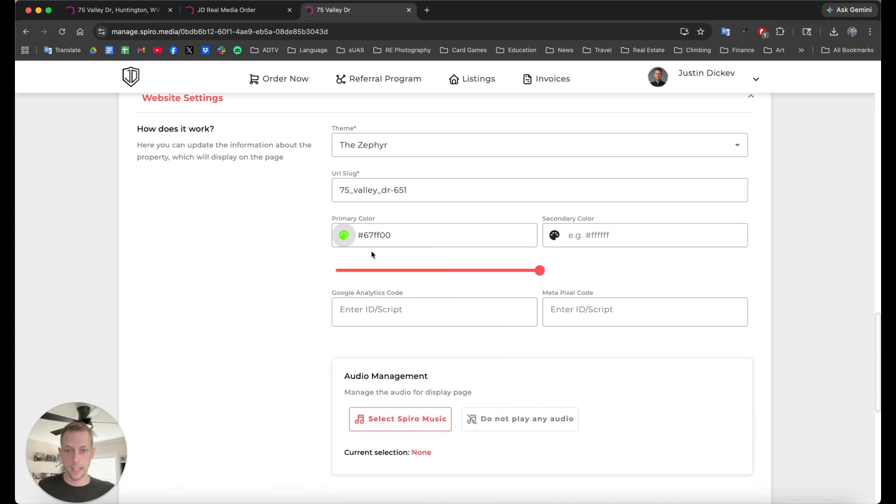
pyautogui.click(476, 237)
pyautogui.scroll(-5, 476, 240)
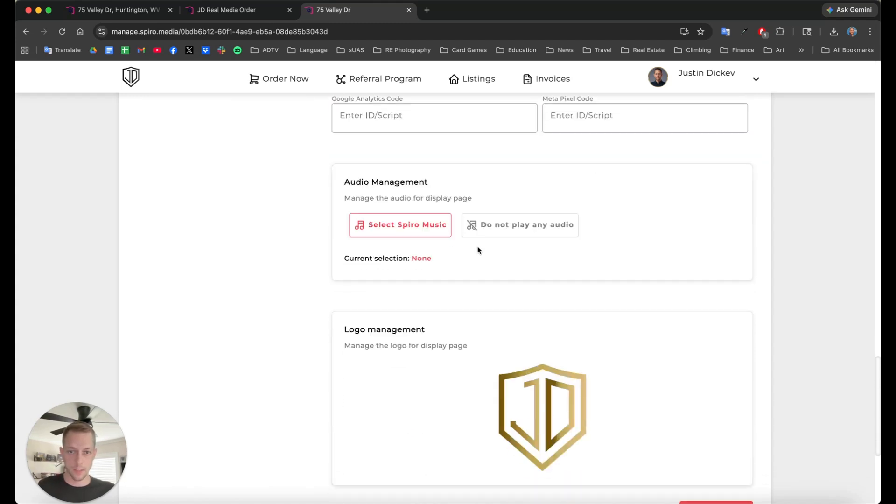
pyautogui.scroll(5, 478, 248)
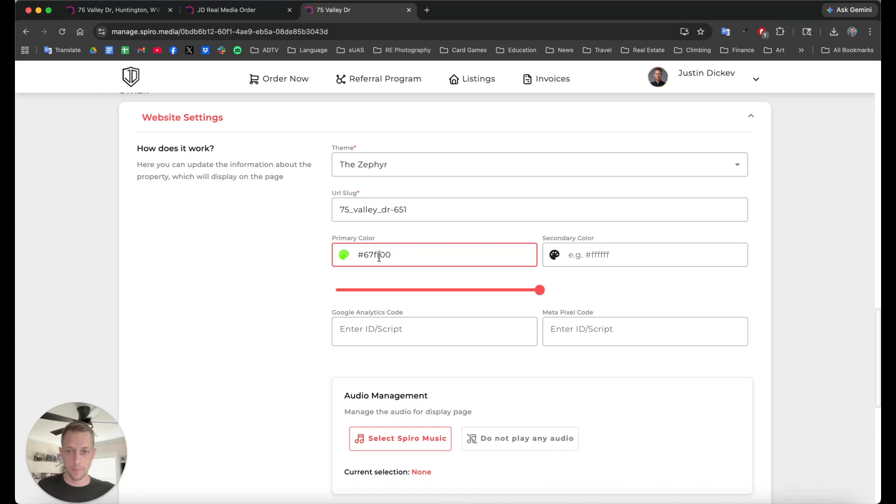
pyautogui.scroll(-7, 678, 234)
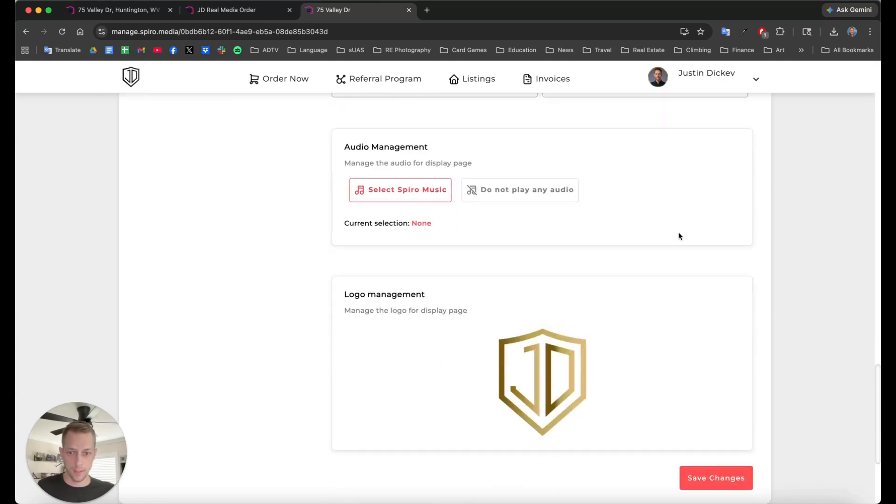
pyautogui.scroll(6, 654, 254)
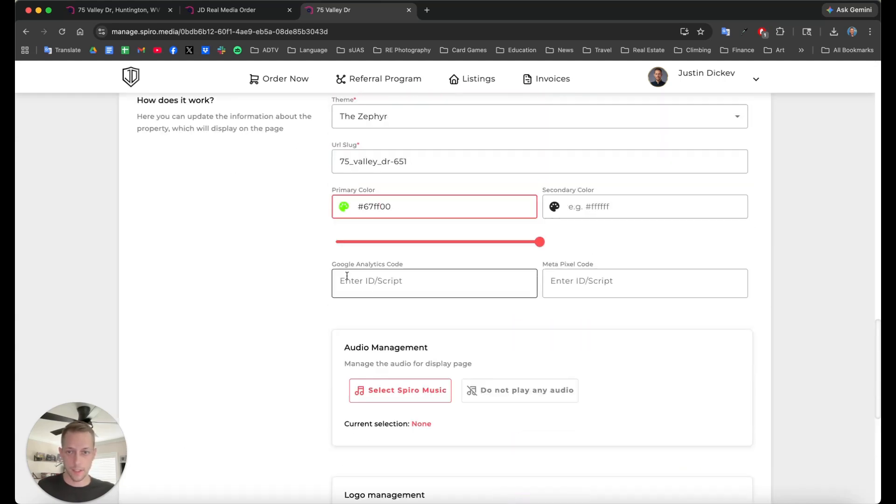
pyautogui.scroll(-3, 455, 303)
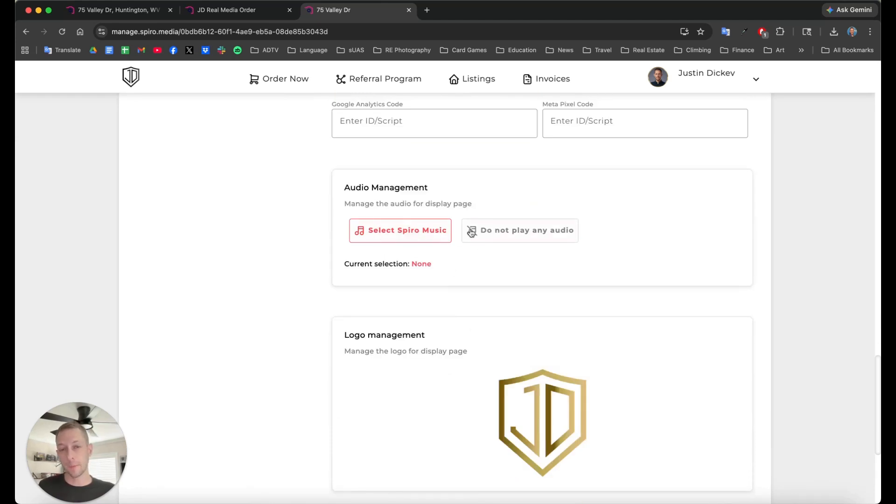
pyautogui.scroll(-1, 472, 261)
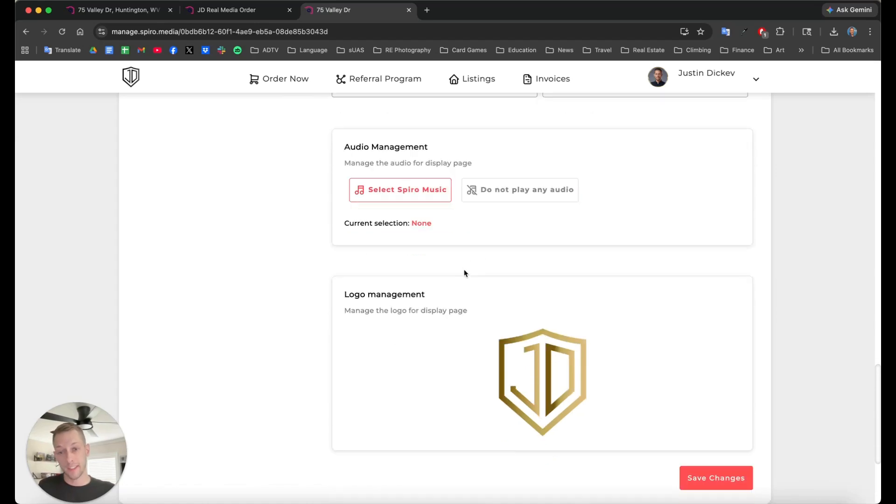
pyautogui.moveTo(533, 346)
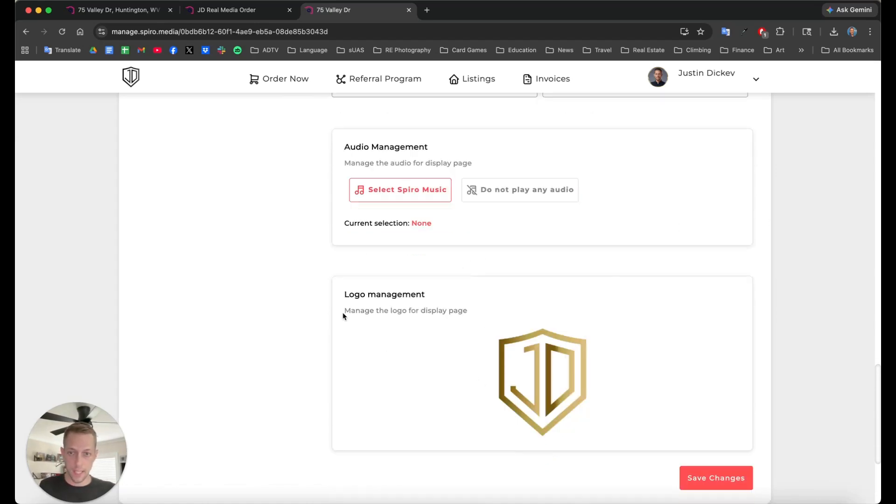
pyautogui.moveTo(570, 386)
pyautogui.scroll(-1, 571, 387)
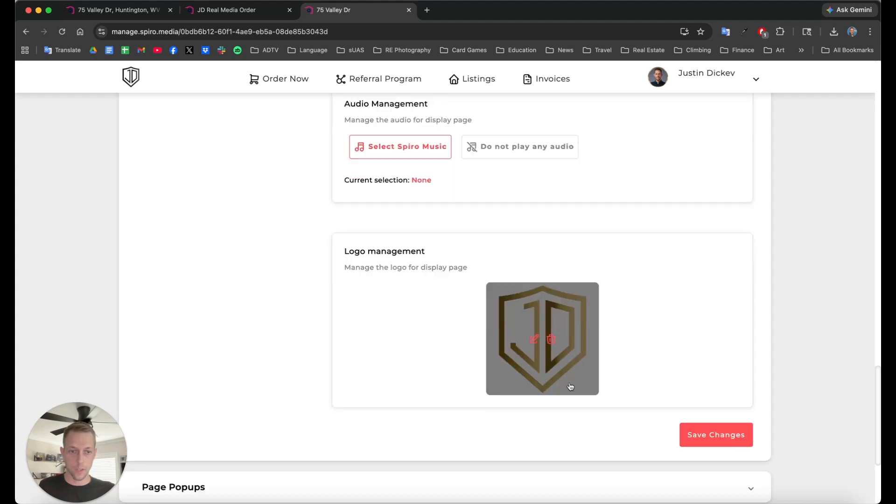
pyautogui.scroll(-3, 574, 393)
# Step: Add a new page popup, view its Popup Type list without choosing, then expand Traffic Report Setup
pyautogui.click(267, 355)
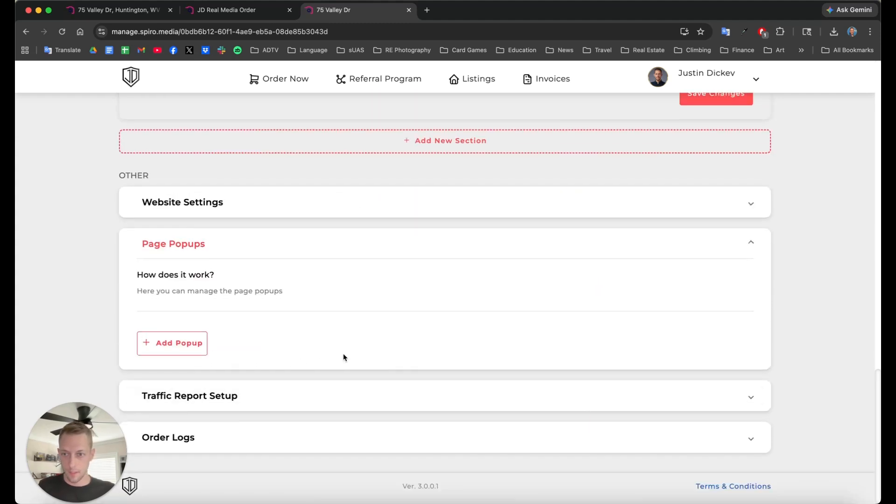
pyautogui.click(196, 346)
pyautogui.click(310, 238)
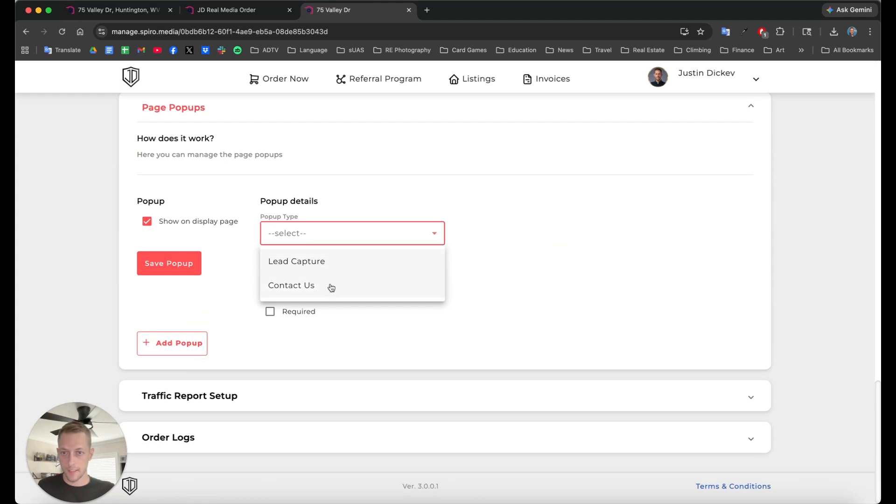
pyautogui.click(325, 238)
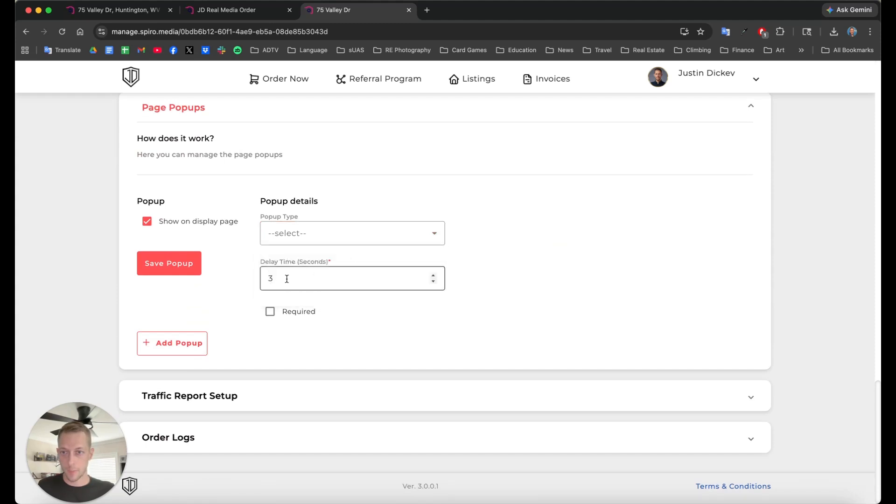
pyautogui.click(326, 396)
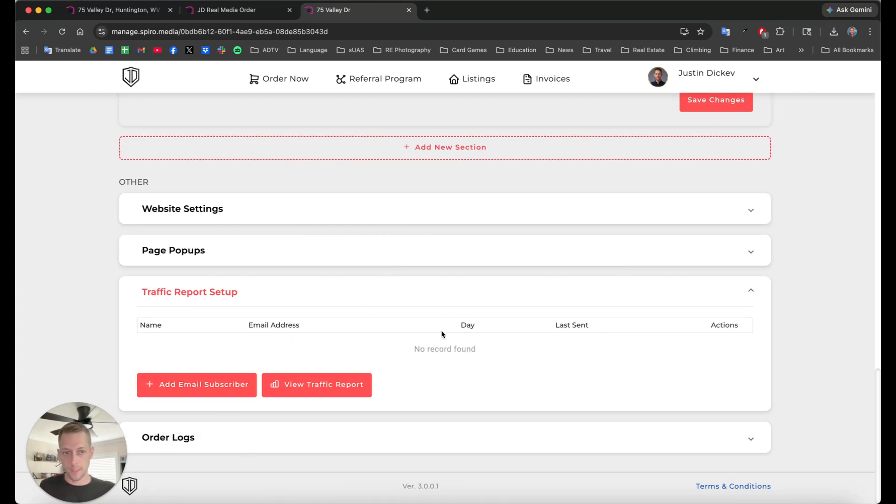
pyautogui.click(208, 442)
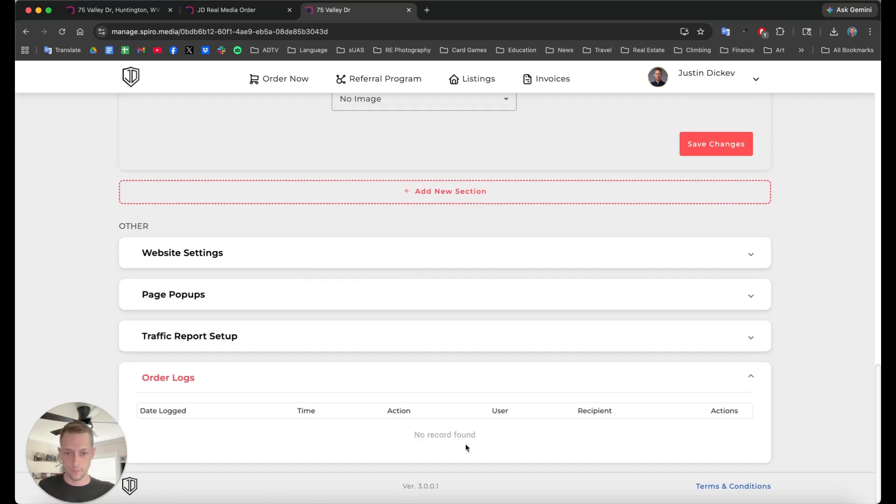
pyautogui.scroll(20, 334, 424)
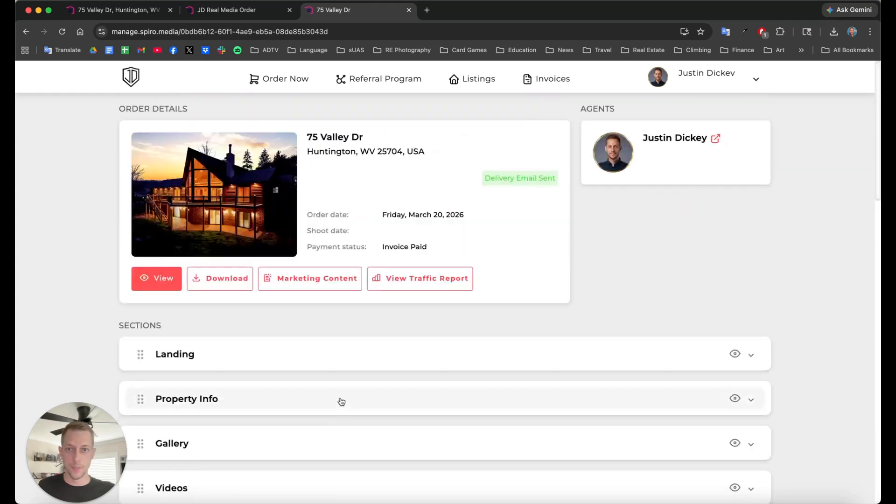